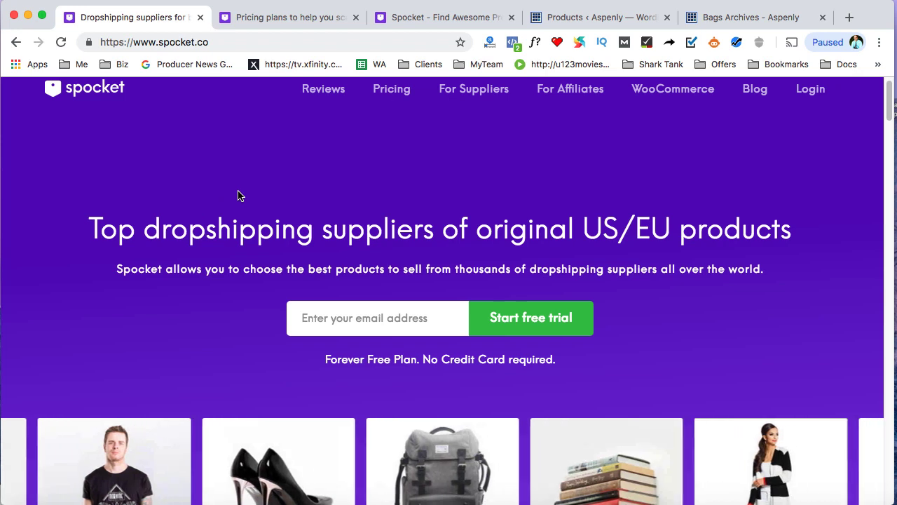
Review the Basic, Pro and Empire plans on the Spocket pricing page.
click(291, 18)
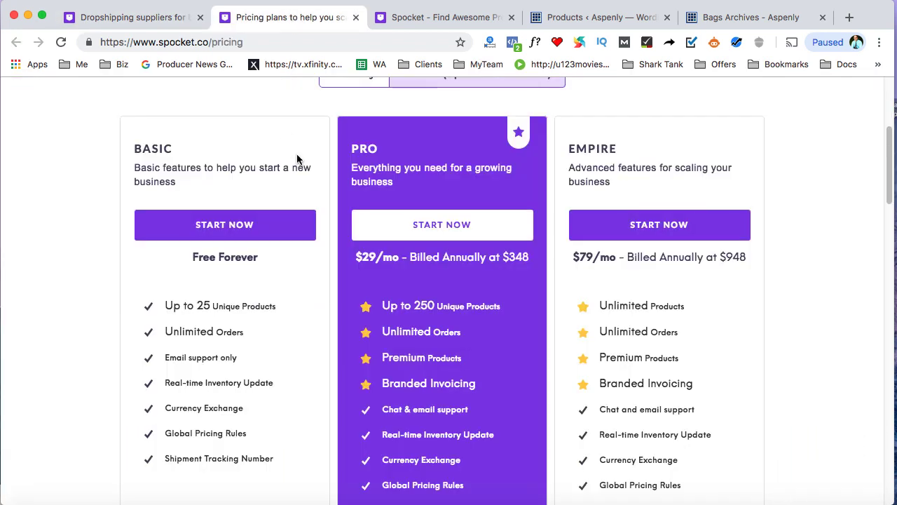
scroll(298, 159, up, 3)
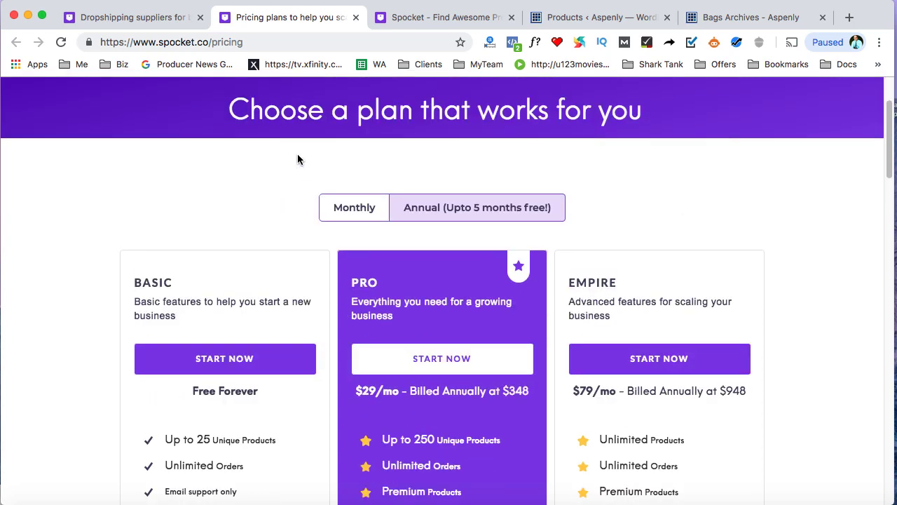
scroll(297, 160, down, 1)
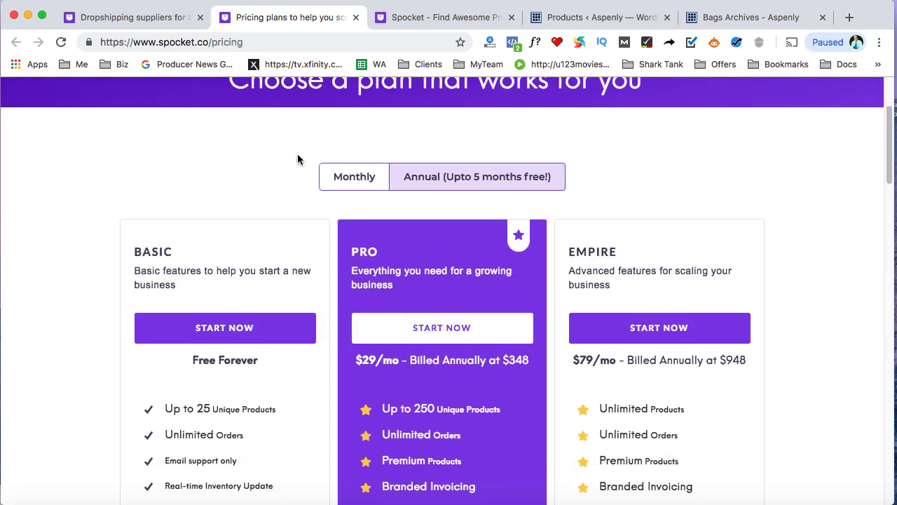
scroll(277, 201, down, 4)
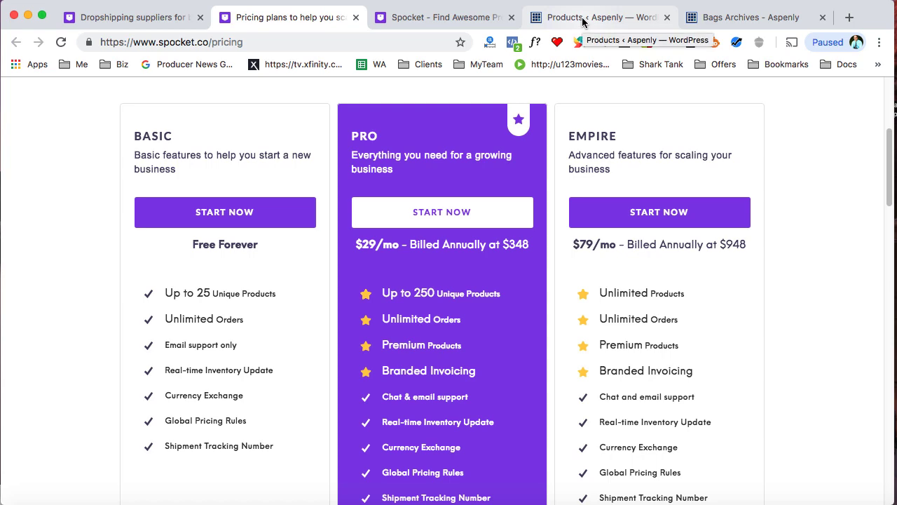
Switch to the Aspenly WordPress admin and examine the product list and the wp-admin part of the site address.
click(583, 22)
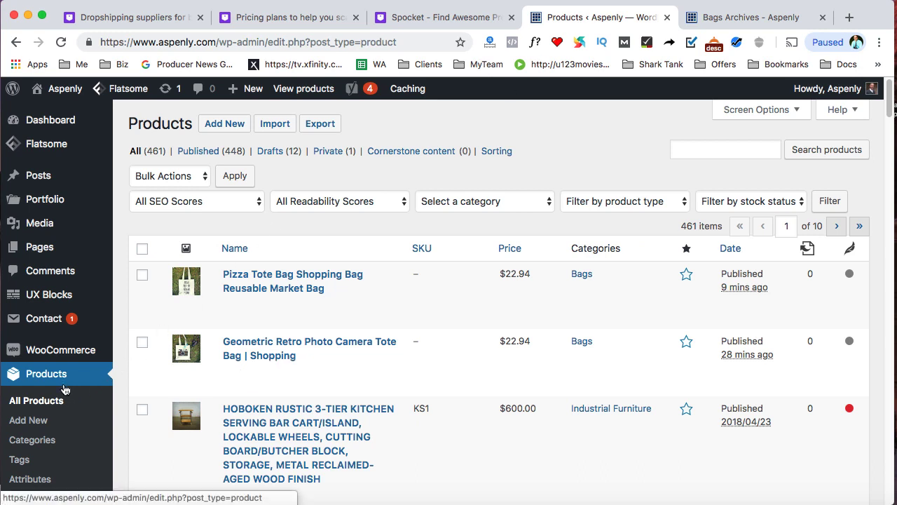
scroll(64, 389, down, 1)
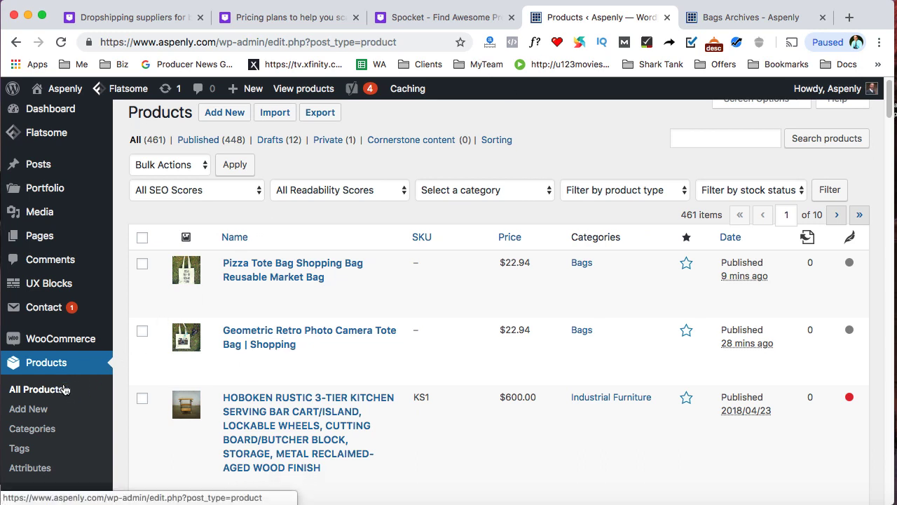
scroll(64, 389, down, 1)
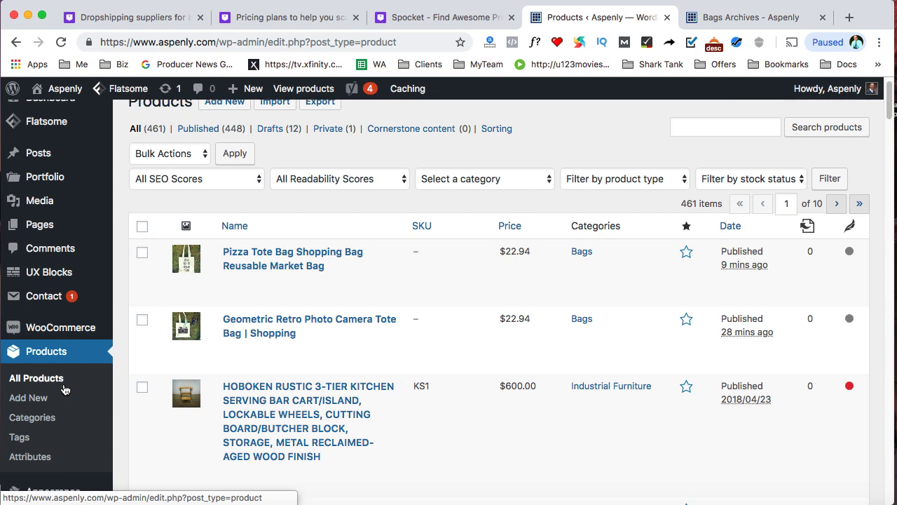
scroll(64, 390, down, 1)
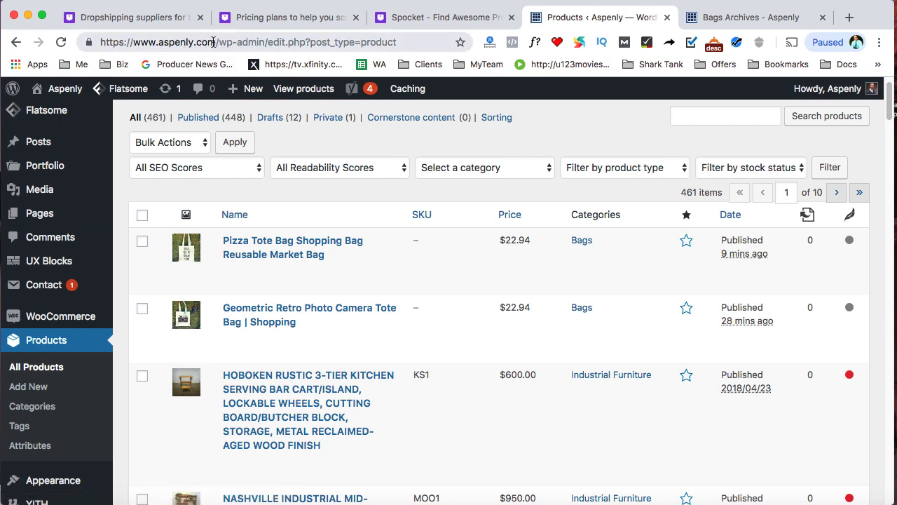
drag(215, 42, 89, 44)
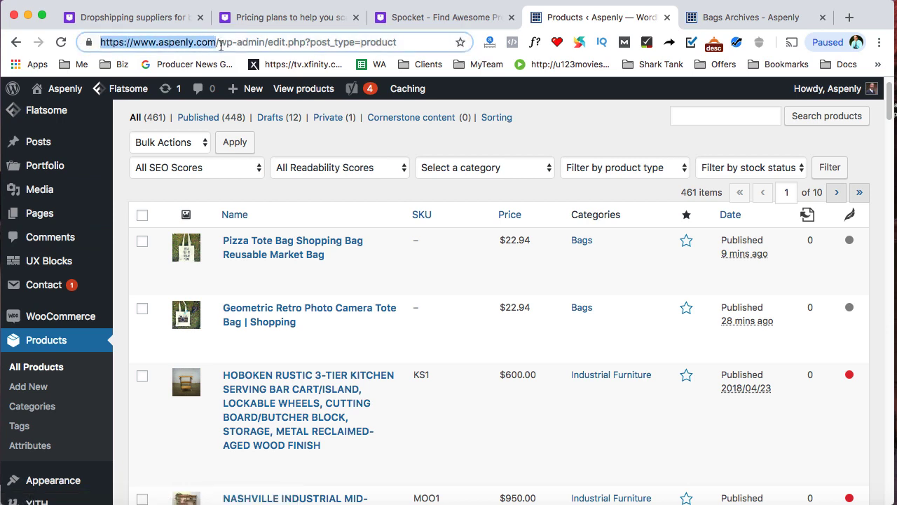
drag(219, 42, 264, 43)
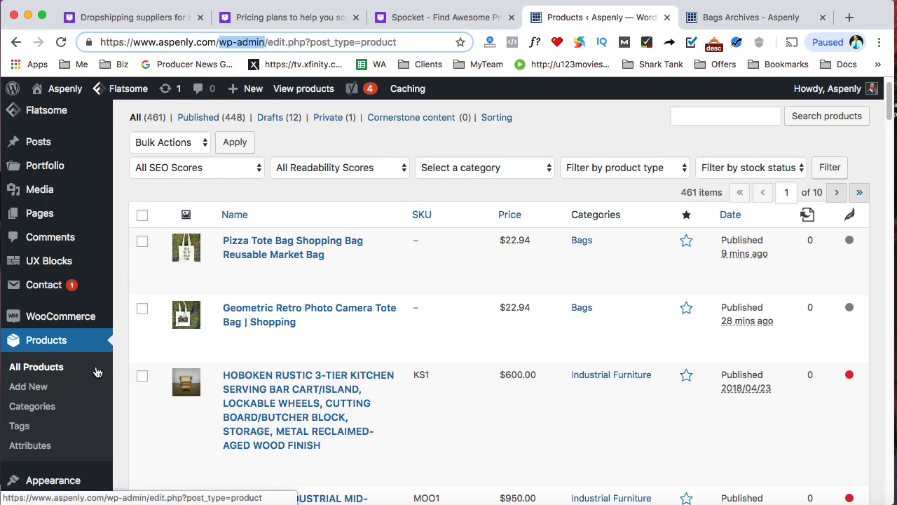
Search for "spocket" among the new plugins available to add to the WordPress site.
scroll(93, 361, down, 2)
scroll(93, 362, down, 1)
mouse_move(53, 442)
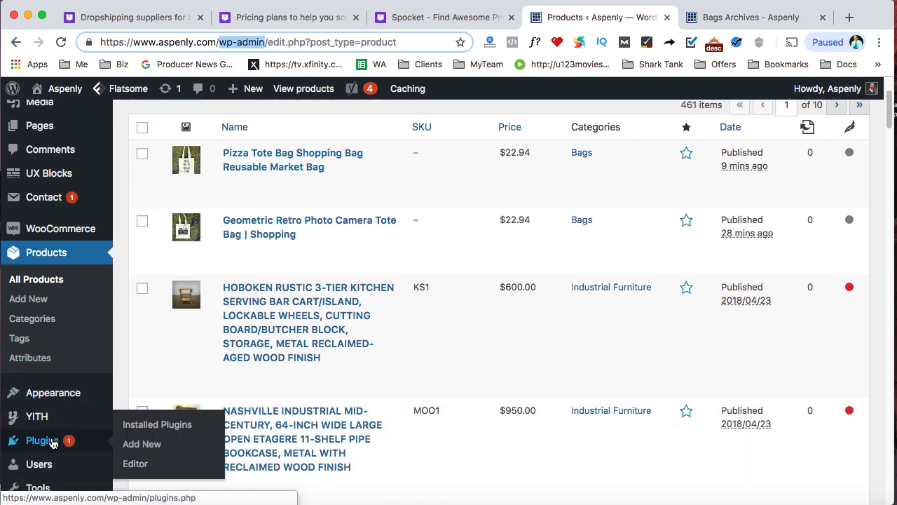
click(142, 445)
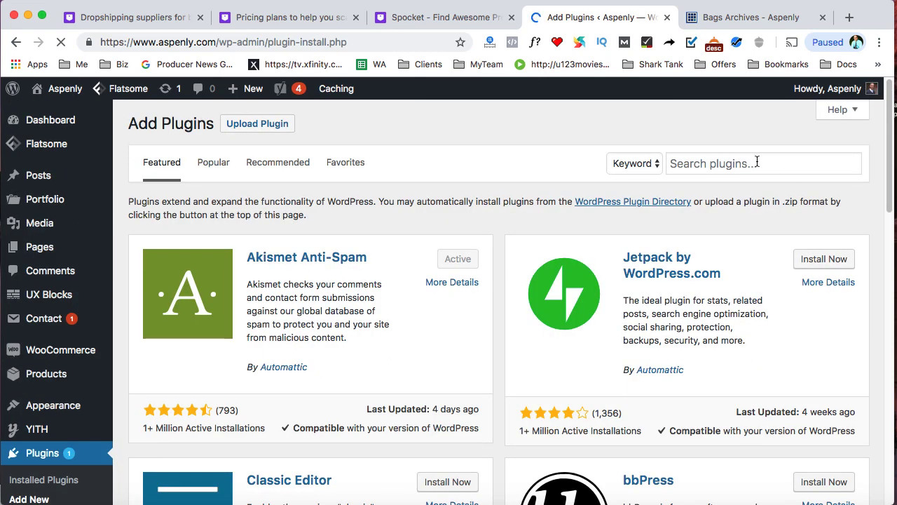
click(757, 162)
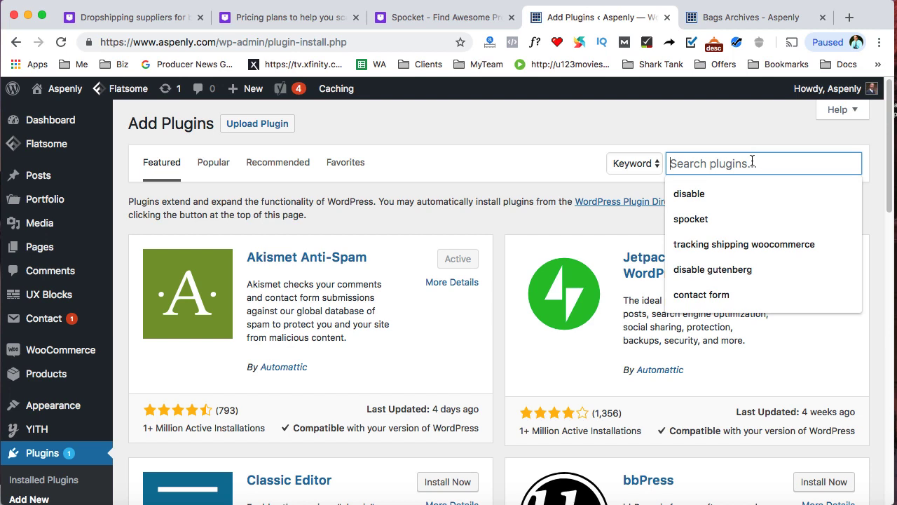
text(spocket)
key(Return)
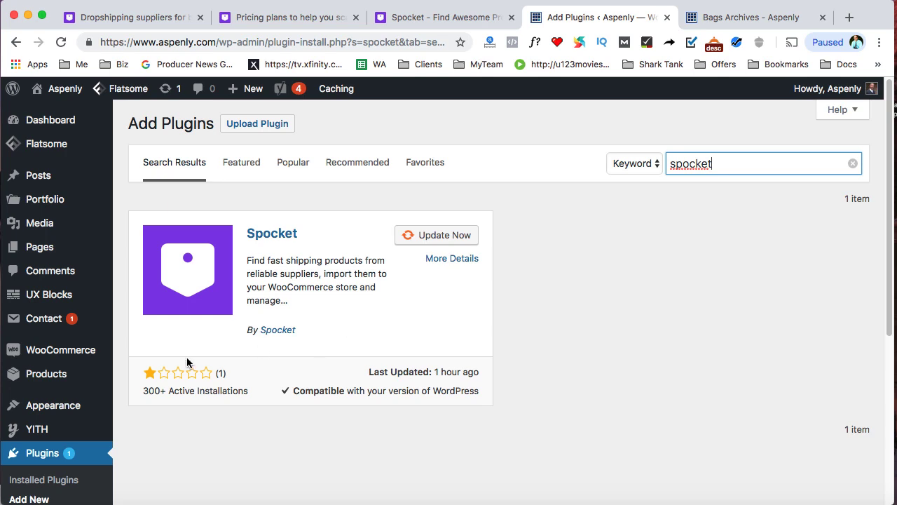
Open the Spocket plugin's settings page in the WordPress admin.
scroll(175, 359, down, 3)
scroll(166, 370, down, 1)
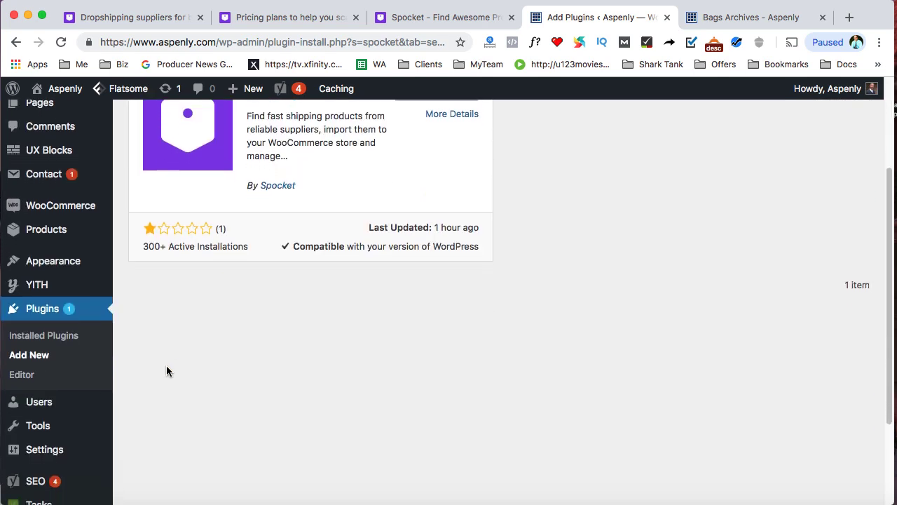
scroll(160, 381, down, 2)
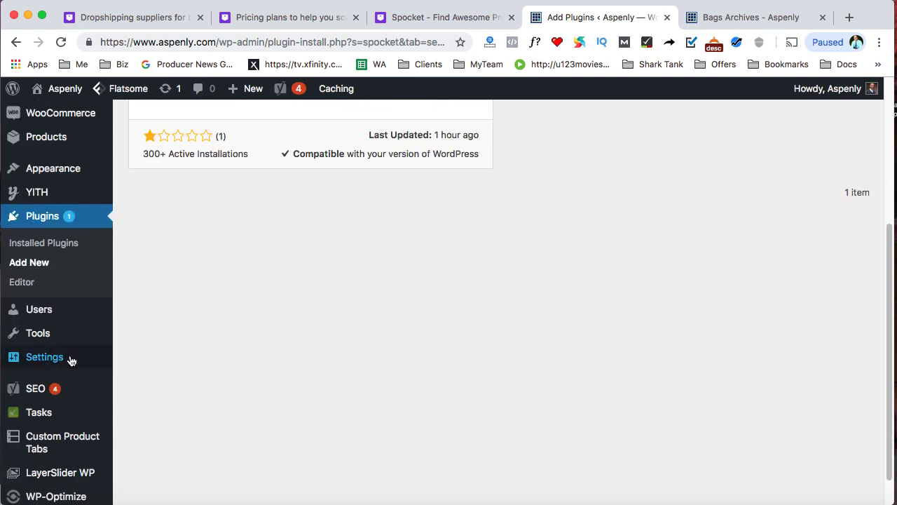
mouse_move(60, 359)
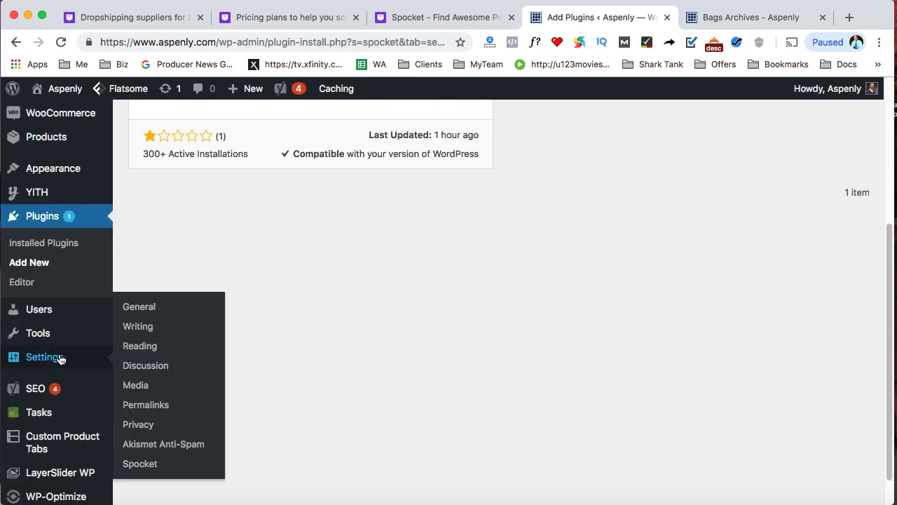
click(140, 463)
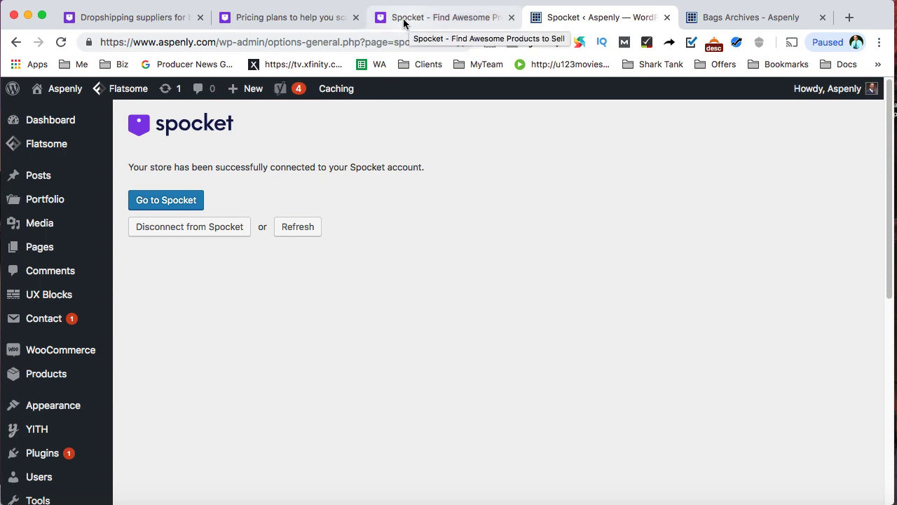
Check the Spocket pricing plans, the Spocket app's import list and the WordPress plugin's connection page.
click(283, 18)
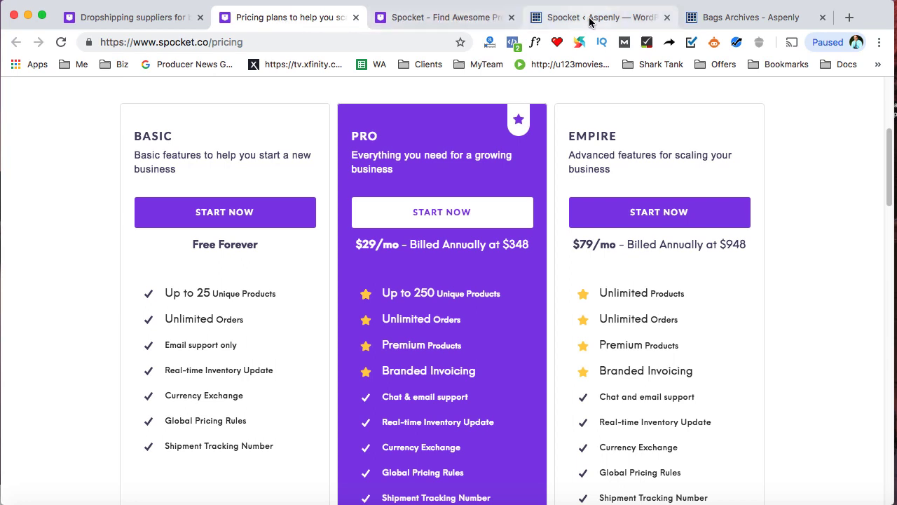
click(464, 19)
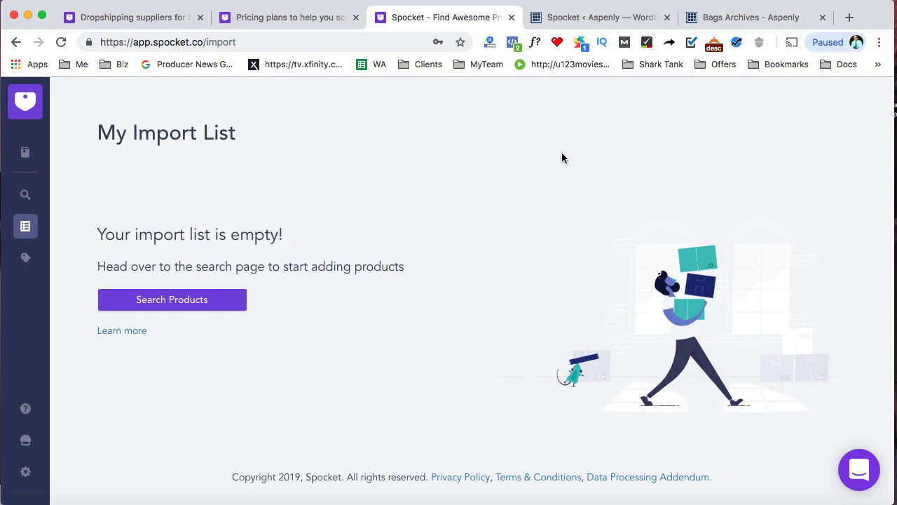
click(565, 22)
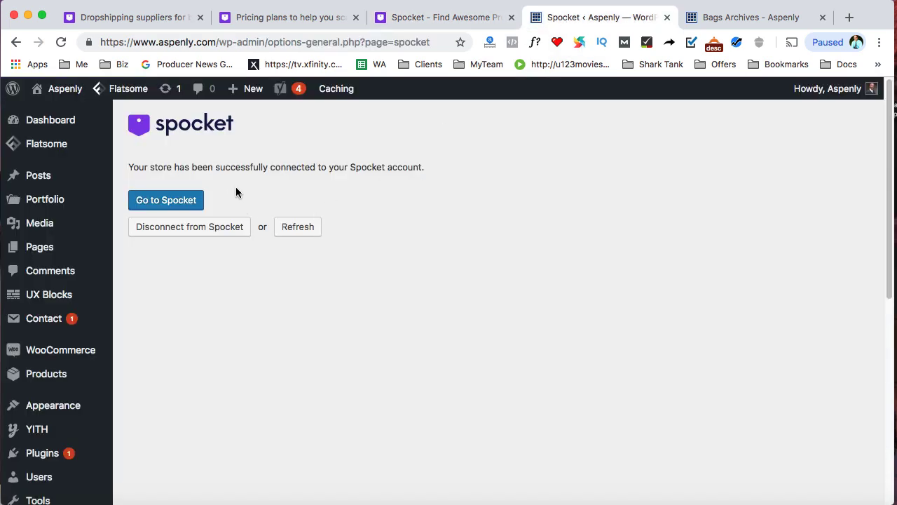
Switch to the Spocket app and view its account settings and the Security settings for a new password.
click(408, 25)
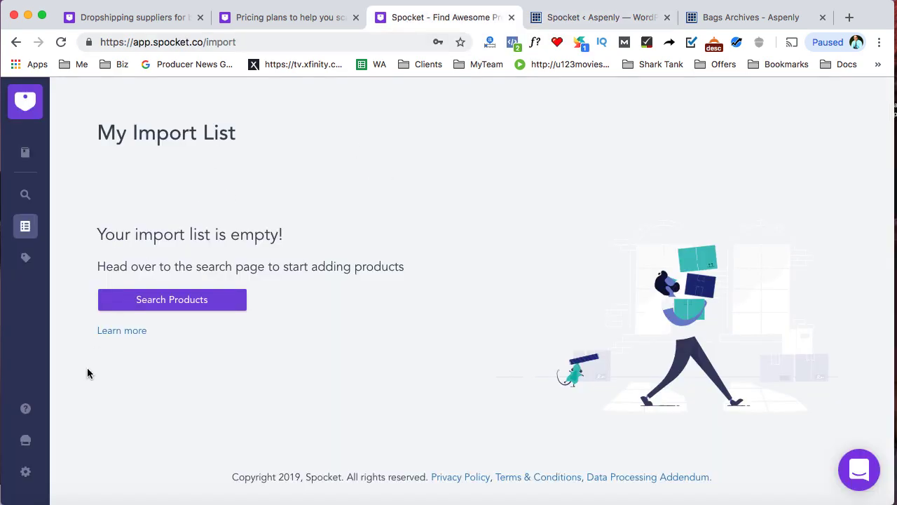
click(26, 472)
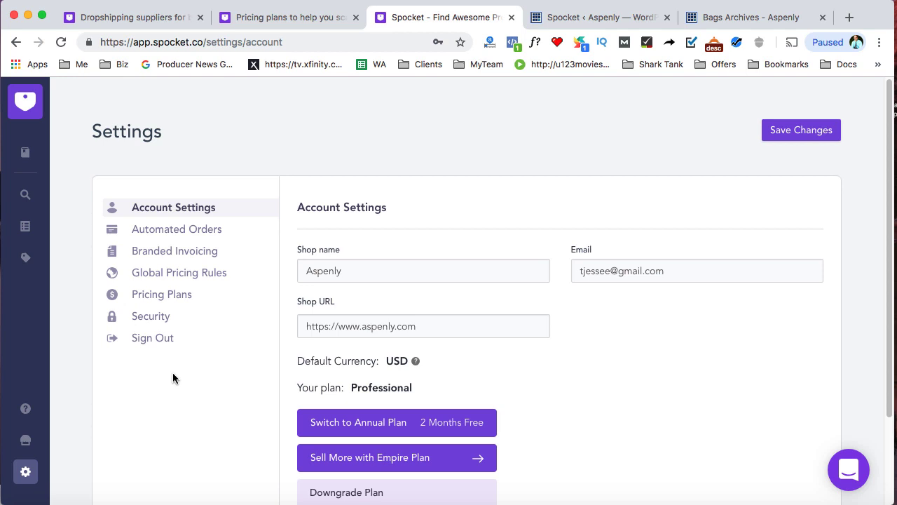
click(157, 315)
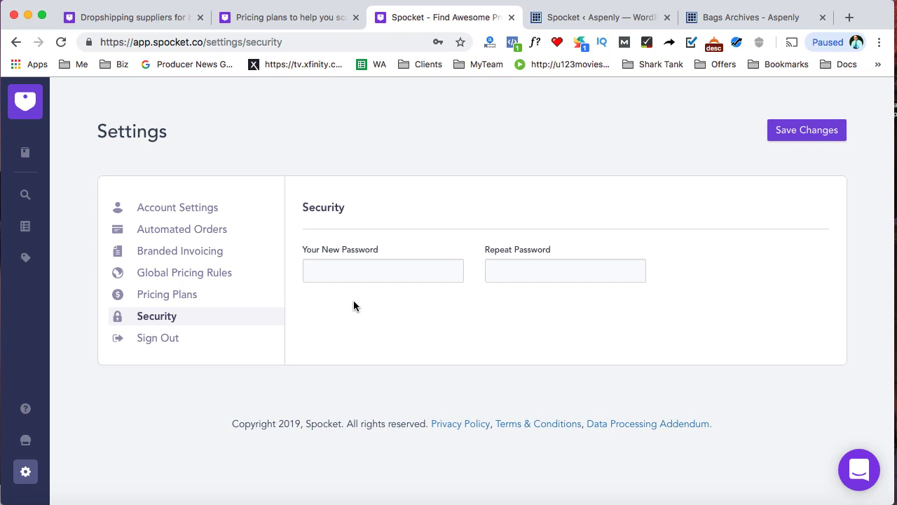
Set the default markup in Spocket's Global Pricing Rules to 10 with the markup type Percent.
click(177, 277)
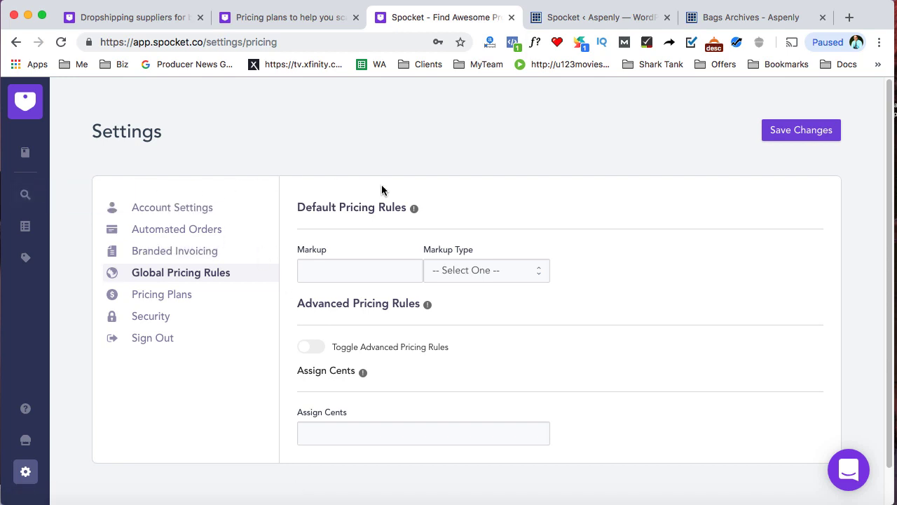
scroll(382, 186, down, 1)
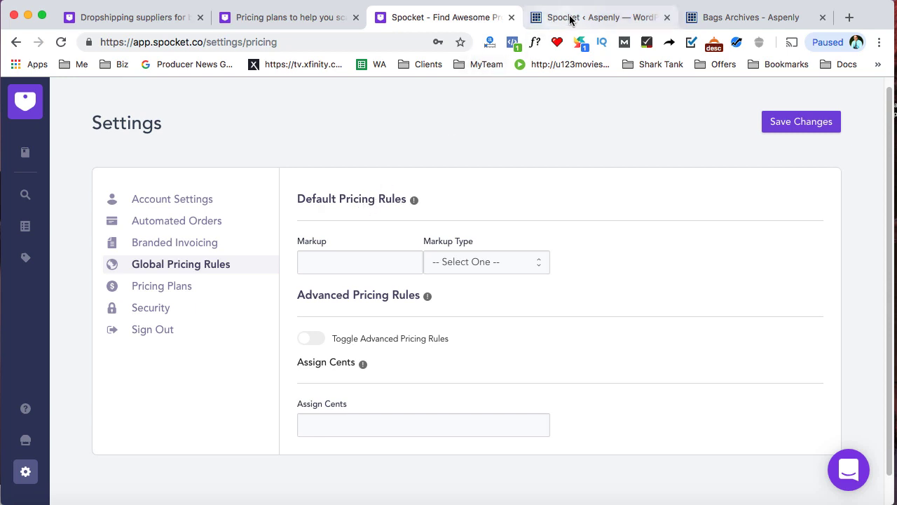
click(322, 265)
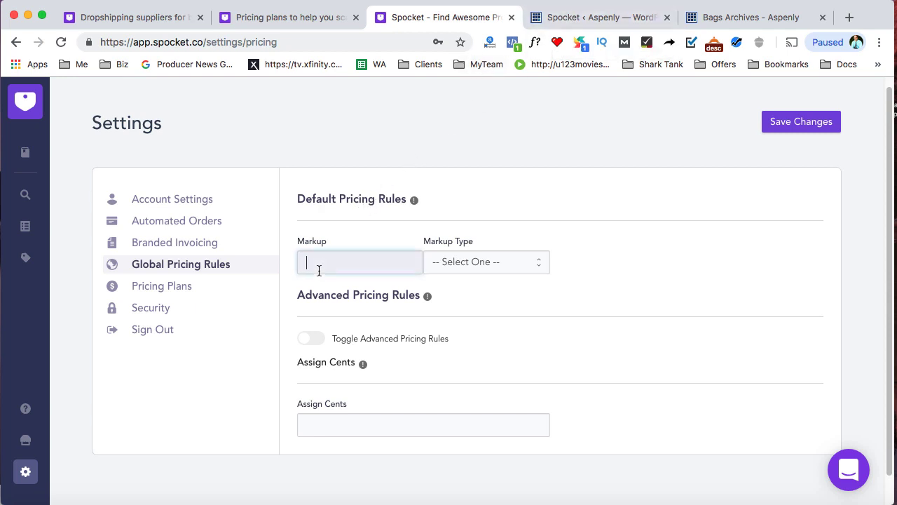
text(10)
click(441, 257)
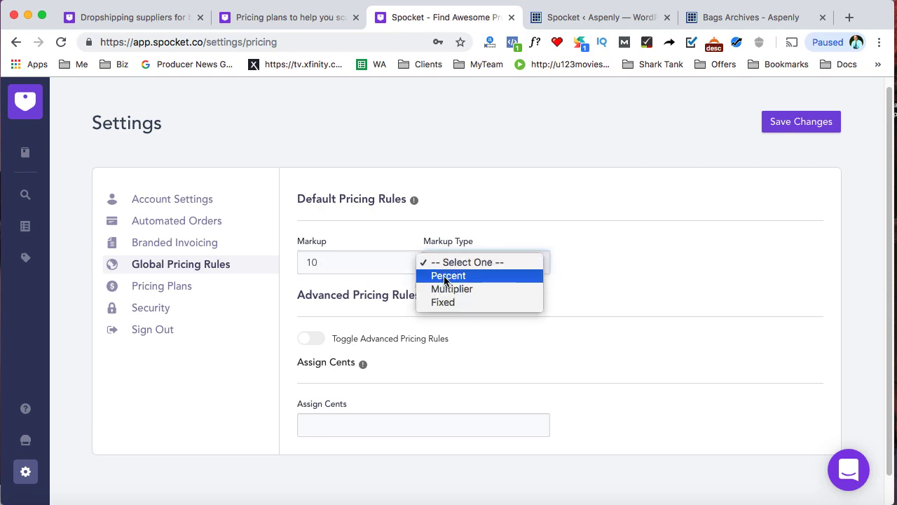
click(443, 277)
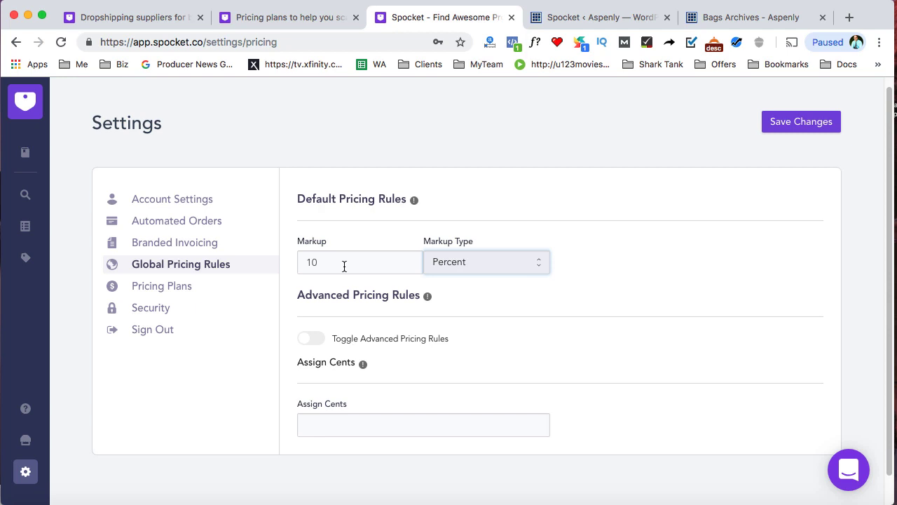
Select all listed products in the WordPress store, check the available bulk actions, and return to Spocket's pricing rules.
click(569, 19)
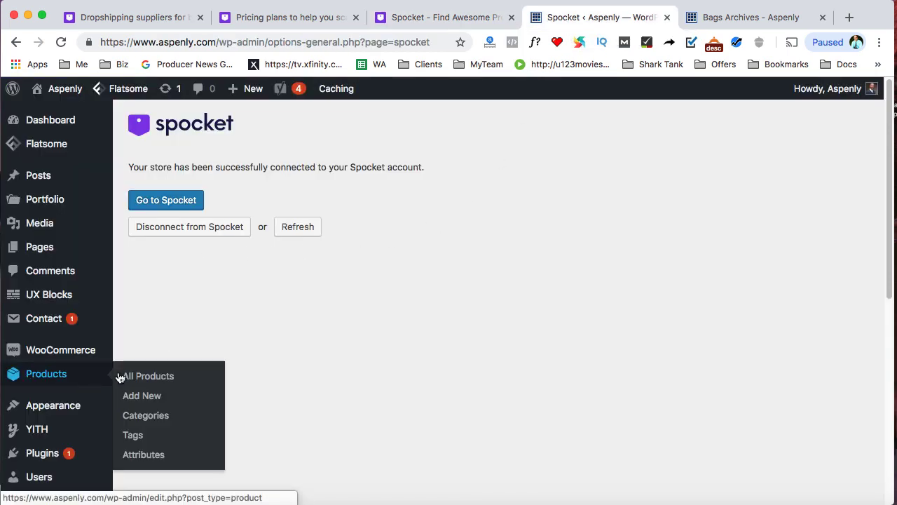
click(126, 376)
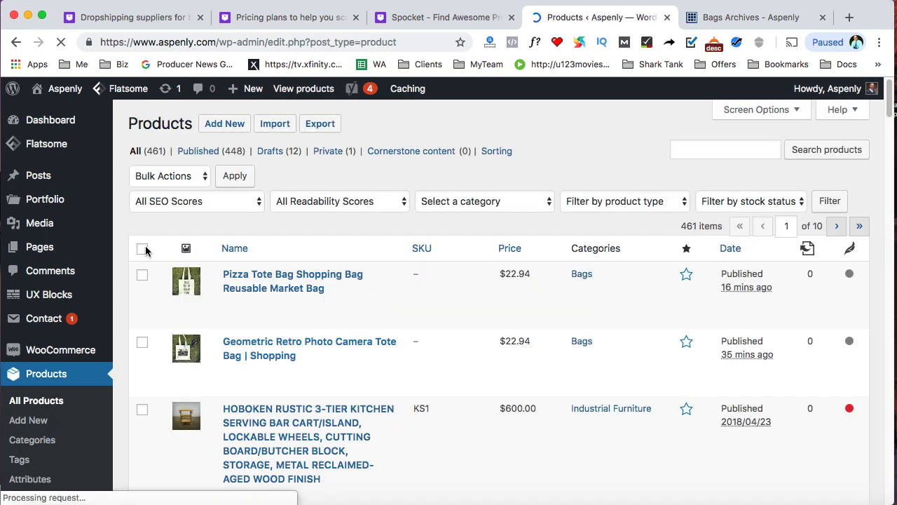
click(143, 250)
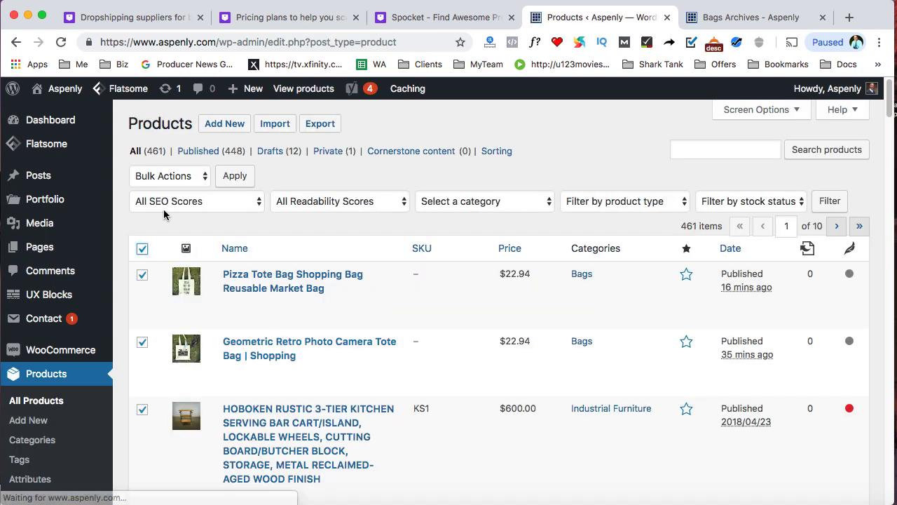
click(188, 177)
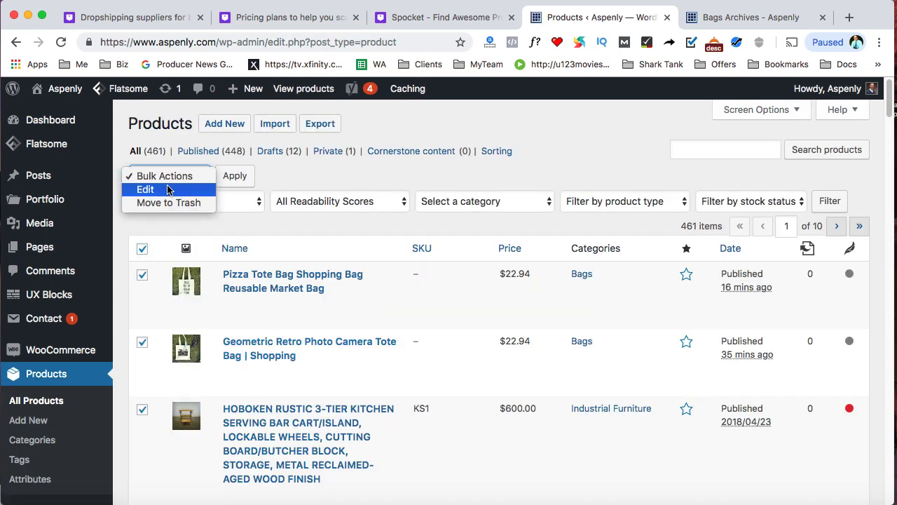
click(270, 176)
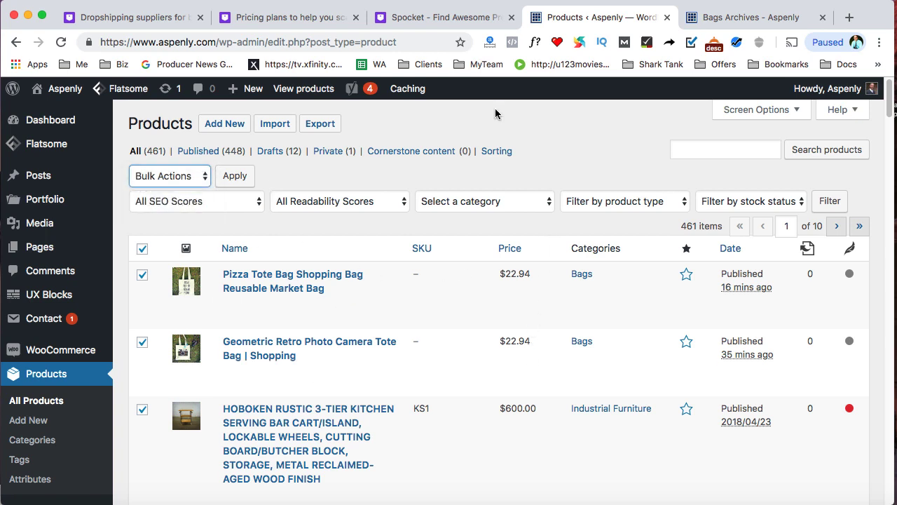
click(413, 20)
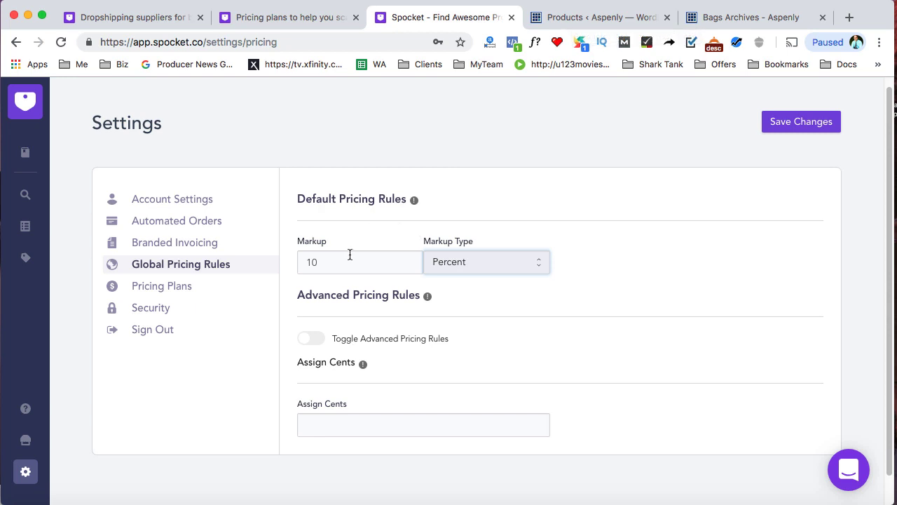
Check the Branded Invoicing settings and the price filter options in the product search.
click(171, 250)
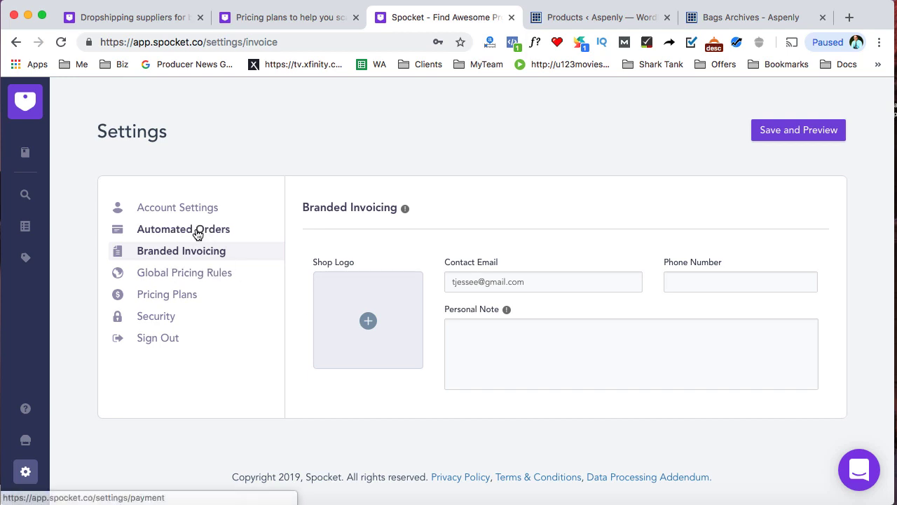
click(27, 196)
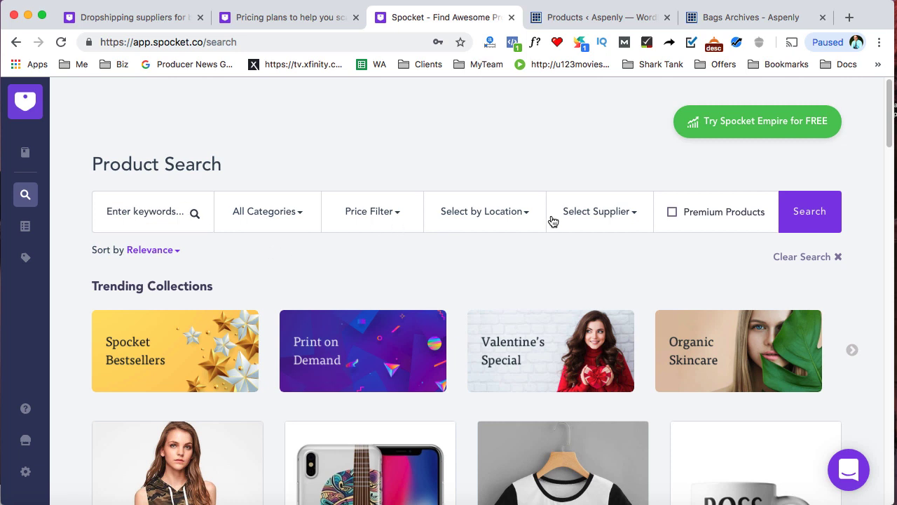
click(397, 218)
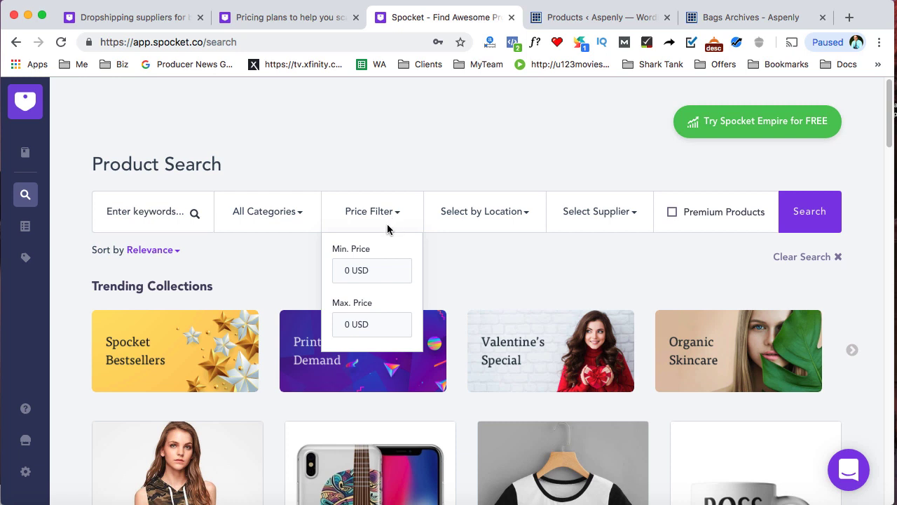
click(444, 250)
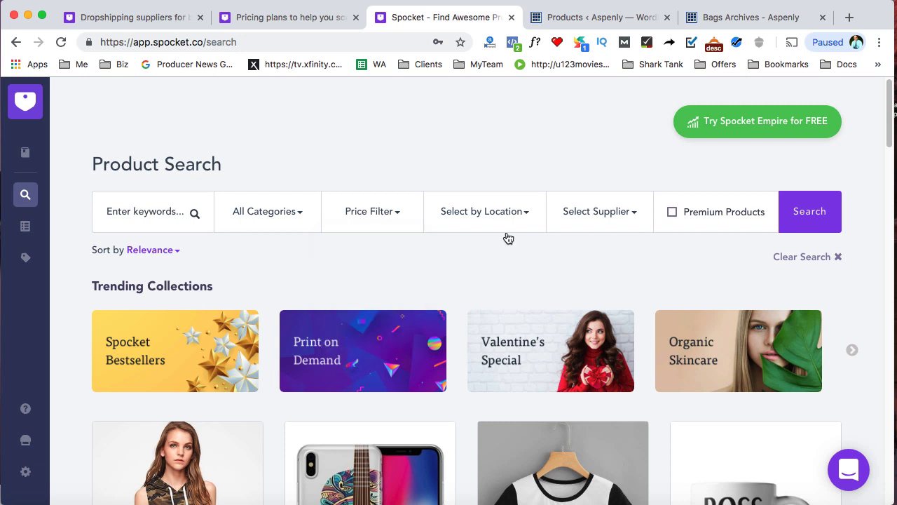
Filter the product search by location to items shipping from the United States to the United States.
click(525, 216)
click(491, 271)
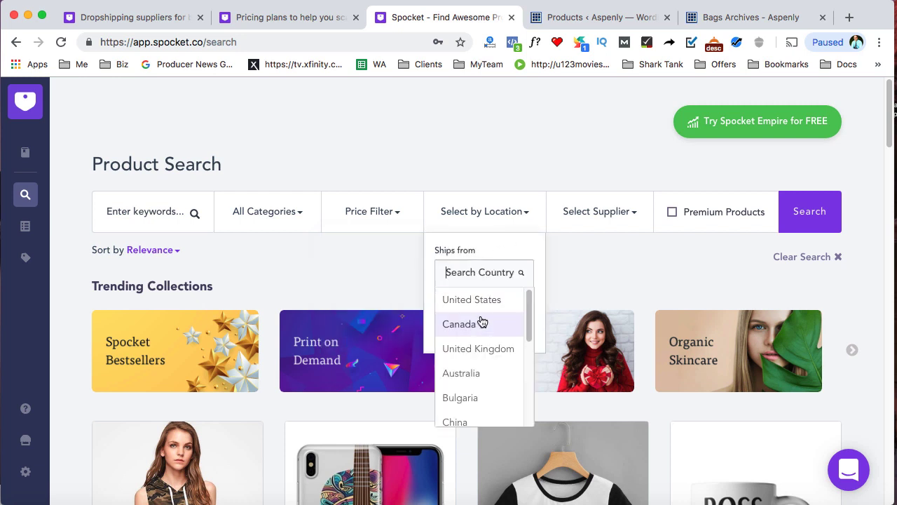
scroll(481, 323, down, 3)
scroll(481, 322, up, 3)
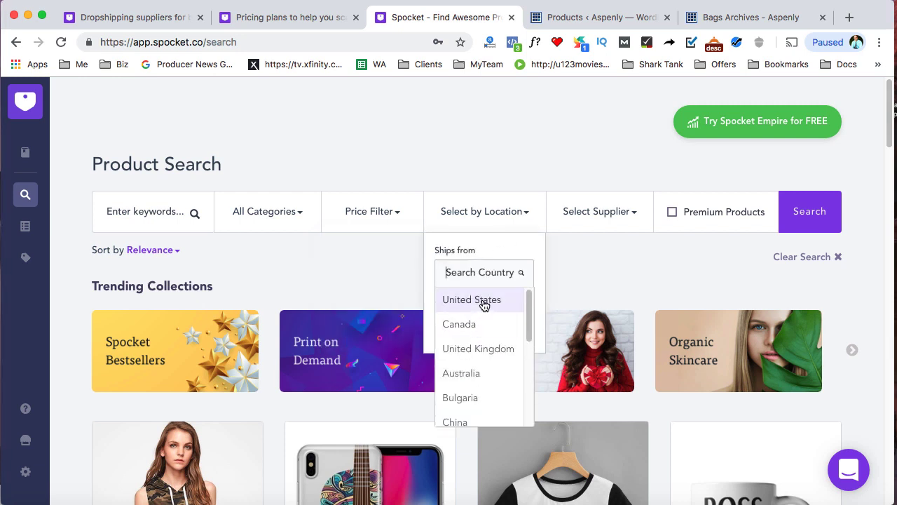
click(484, 301)
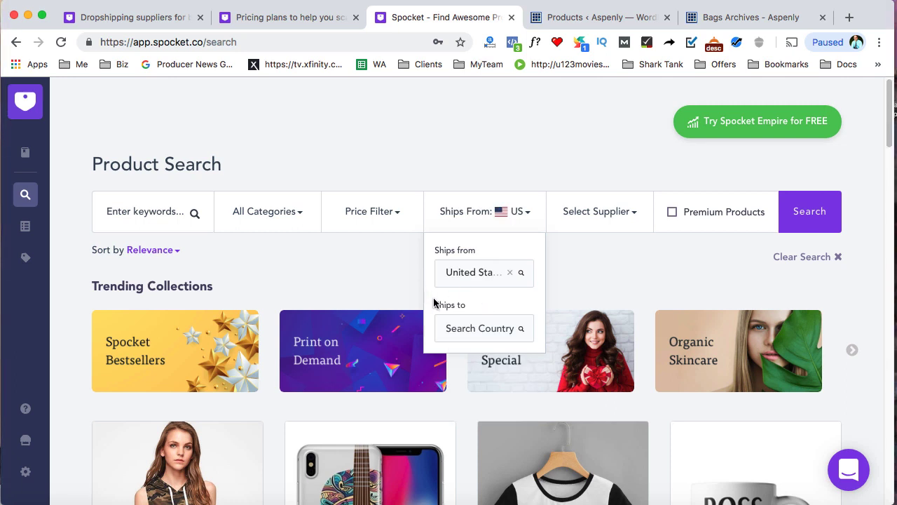
click(458, 327)
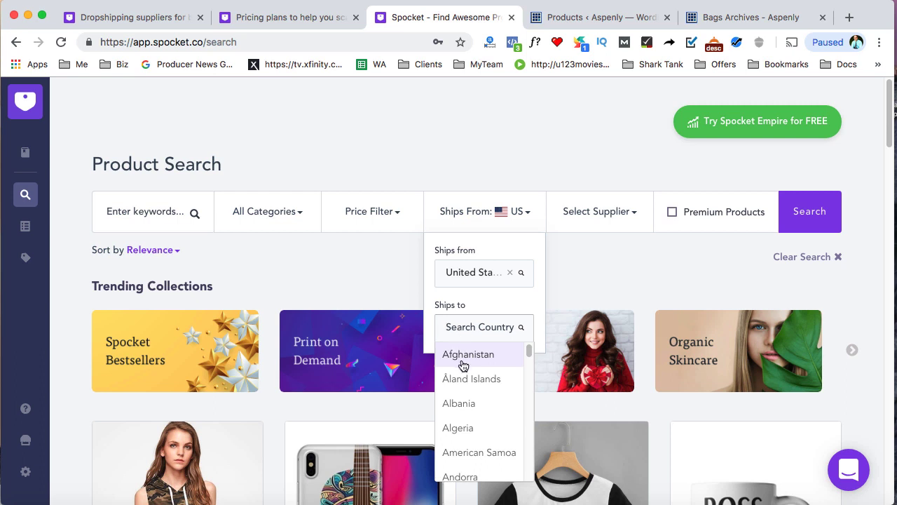
text(unit)
click(480, 419)
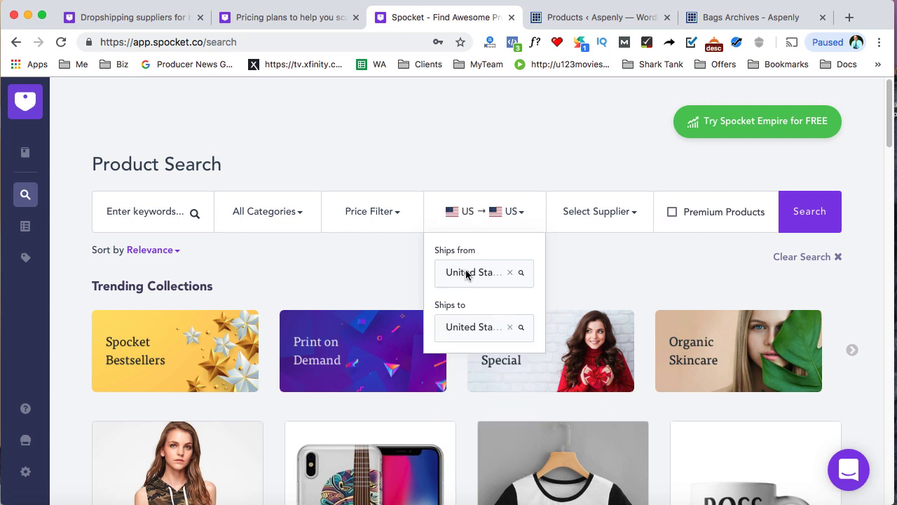
click(398, 267)
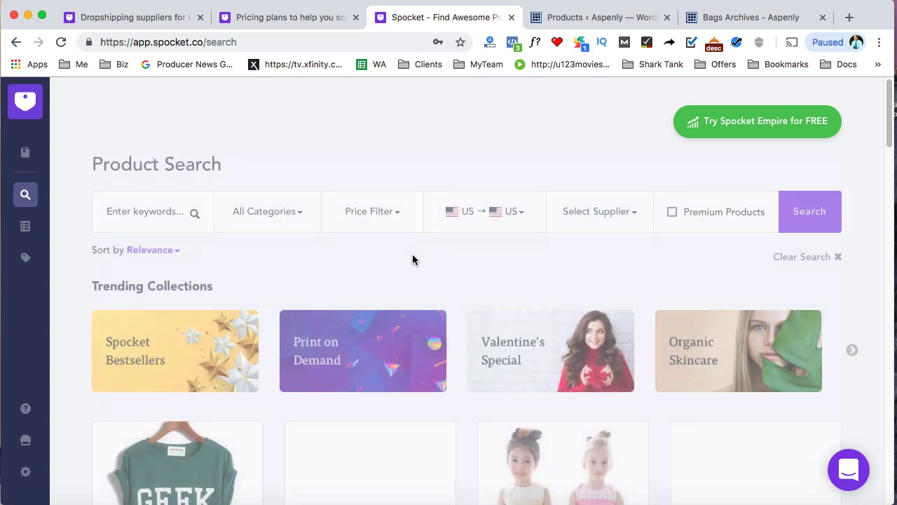
Check the supplier filter options, then limit the product search to Premium Products with the keyword "bags".
click(605, 218)
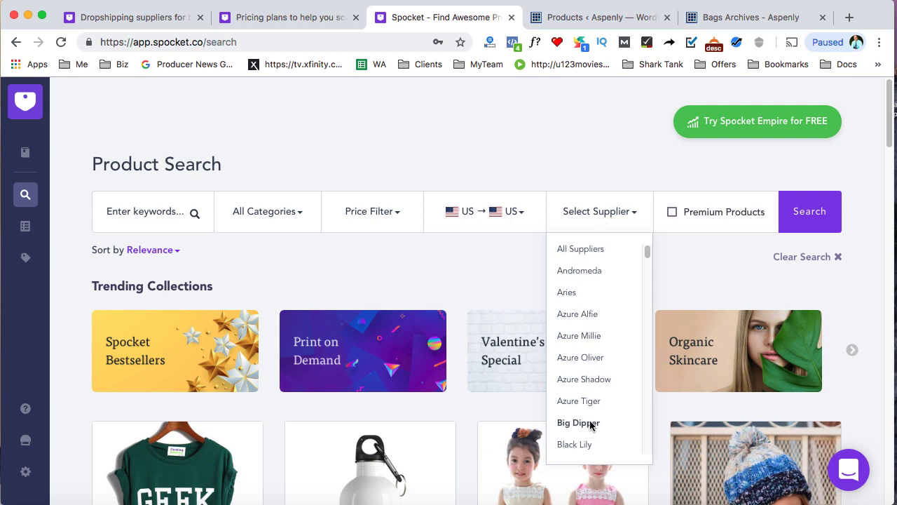
click(479, 261)
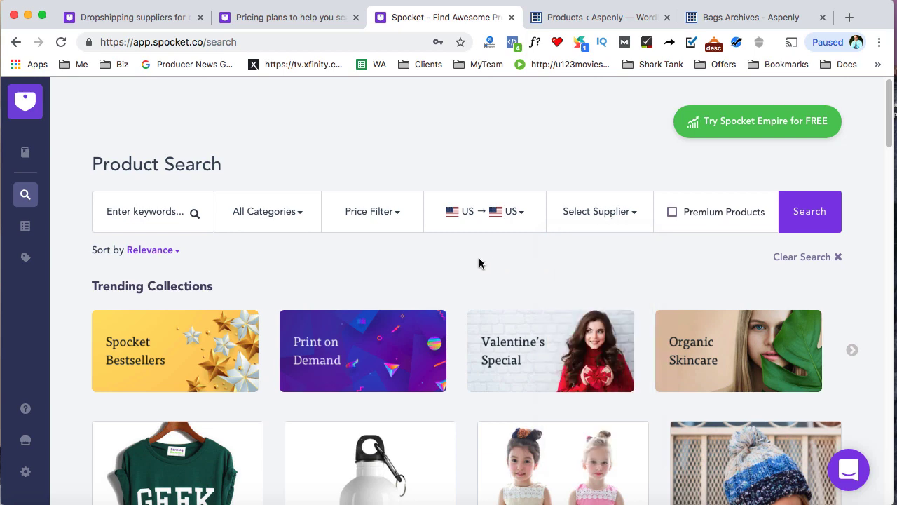
click(671, 216)
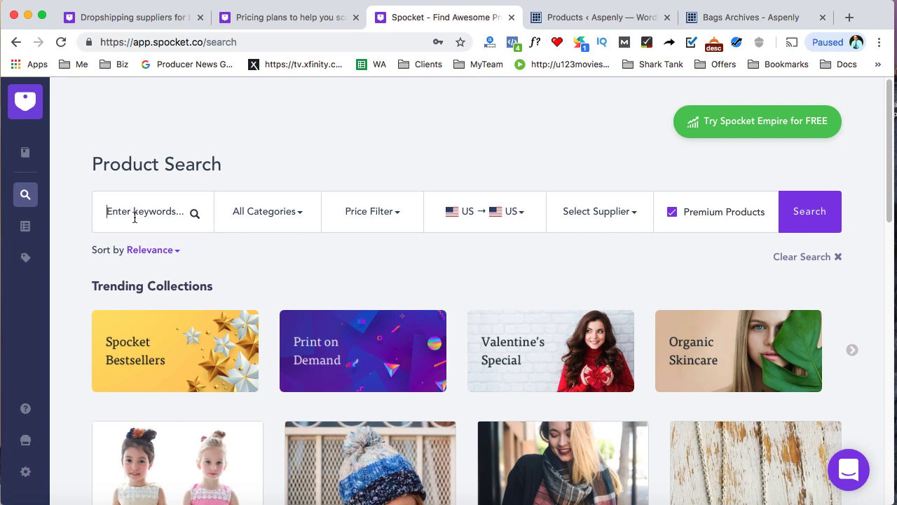
text(bags)
key(Return)
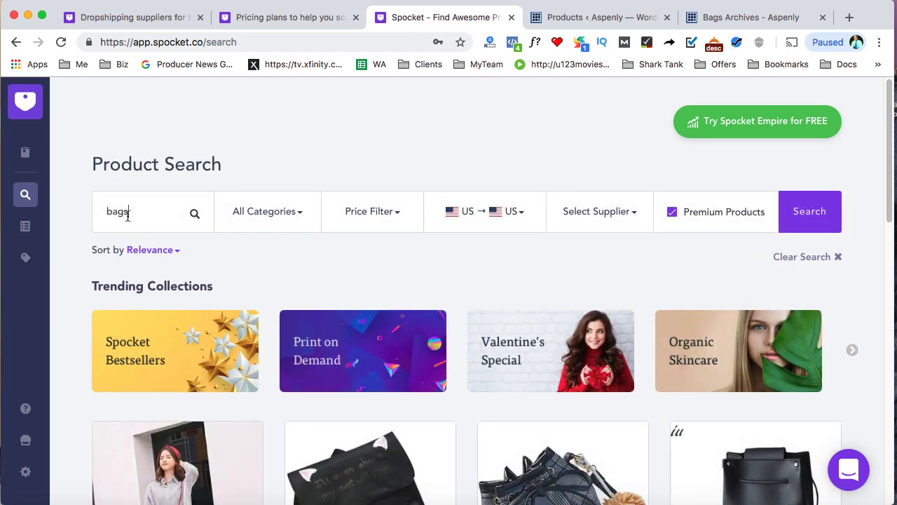
Add the four bags in the first row of search results to the import list.
scroll(97, 251, down, 3)
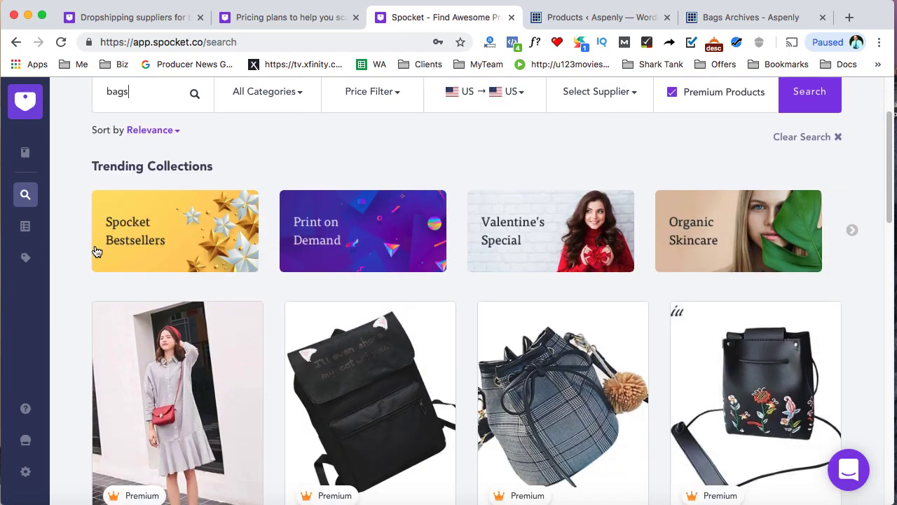
scroll(96, 251, down, 2)
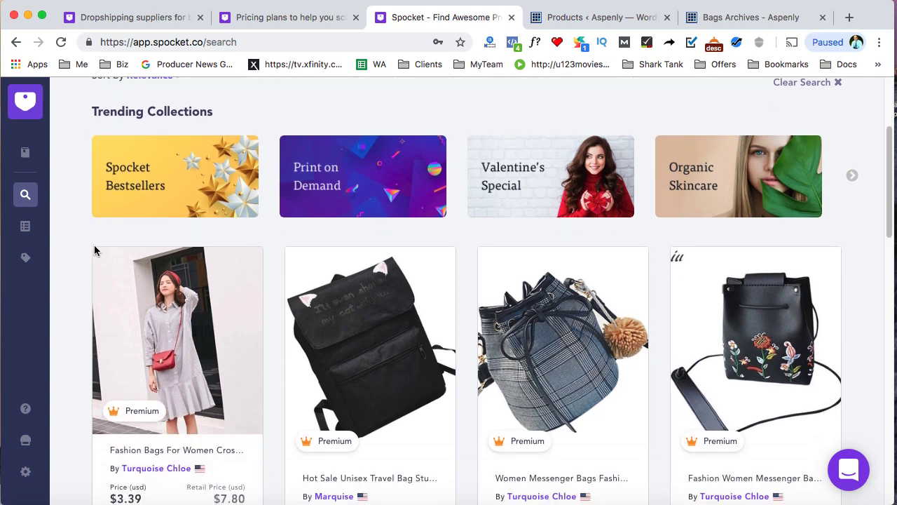
scroll(89, 249, down, 3)
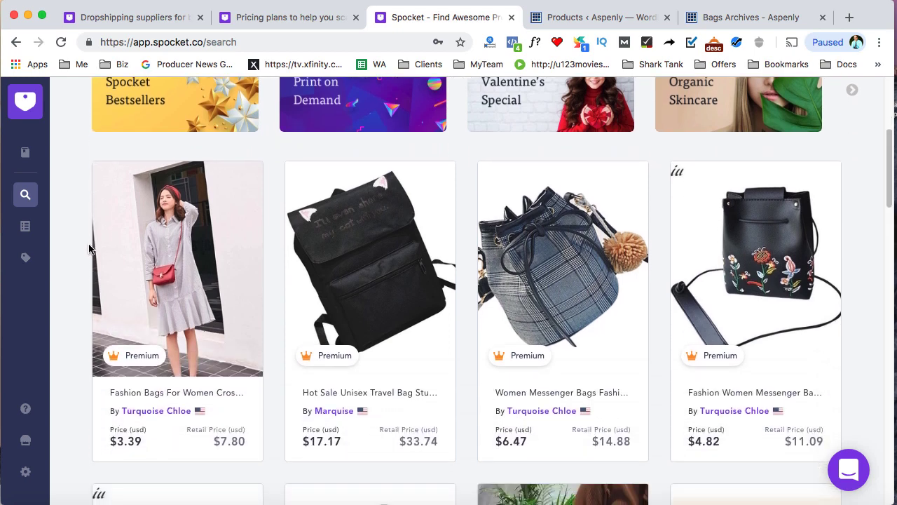
scroll(89, 249, down, 1)
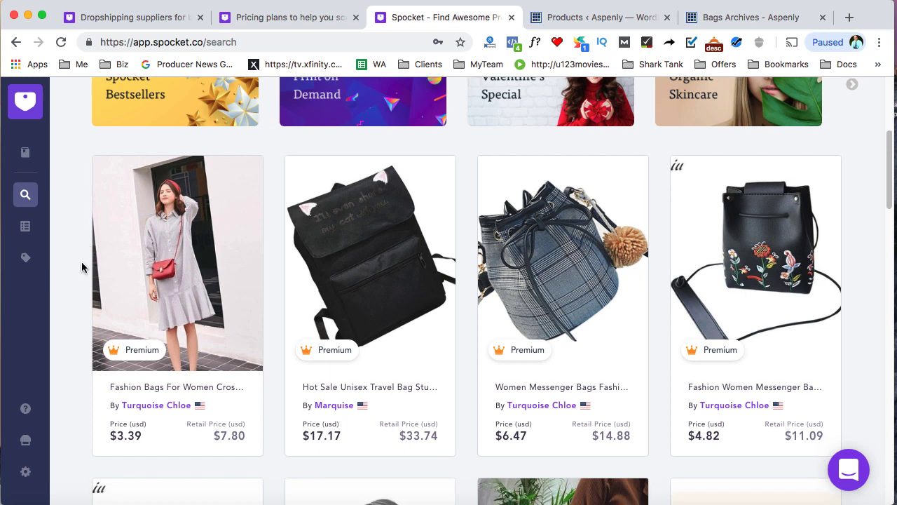
mouse_move(215, 416)
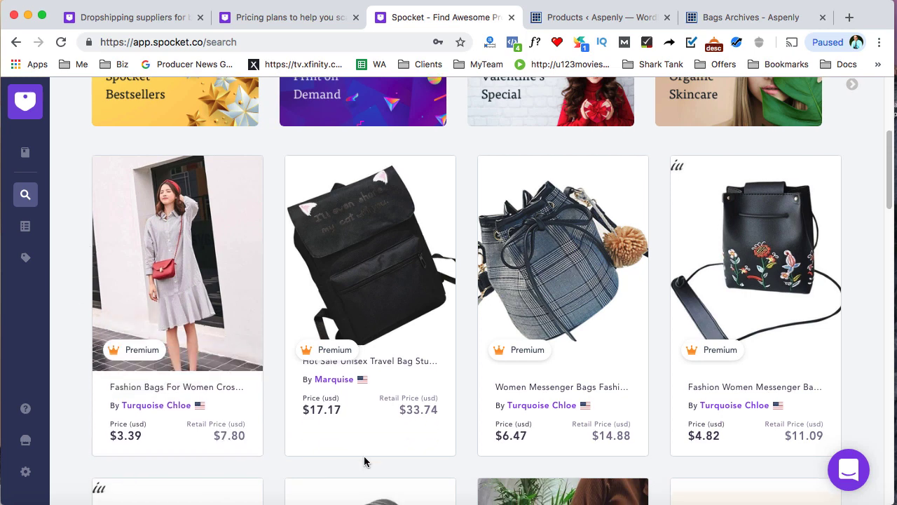
mouse_move(407, 424)
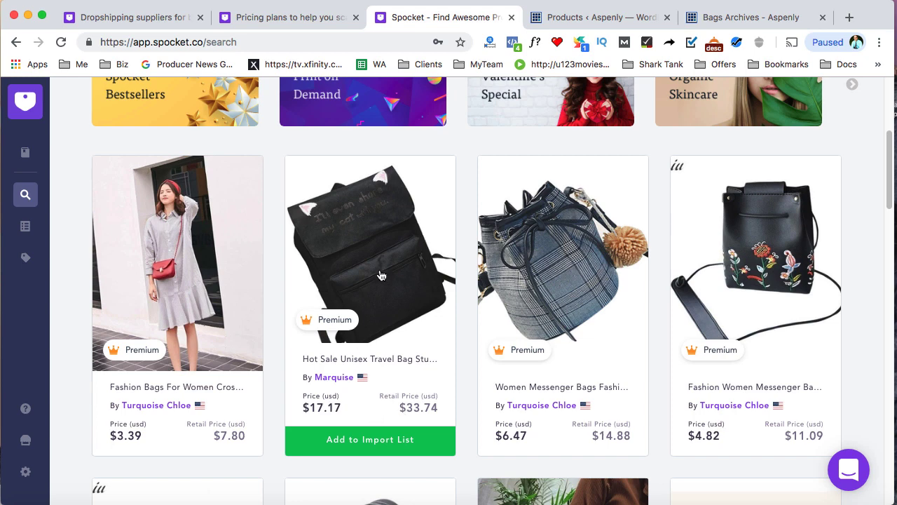
mouse_move(183, 434)
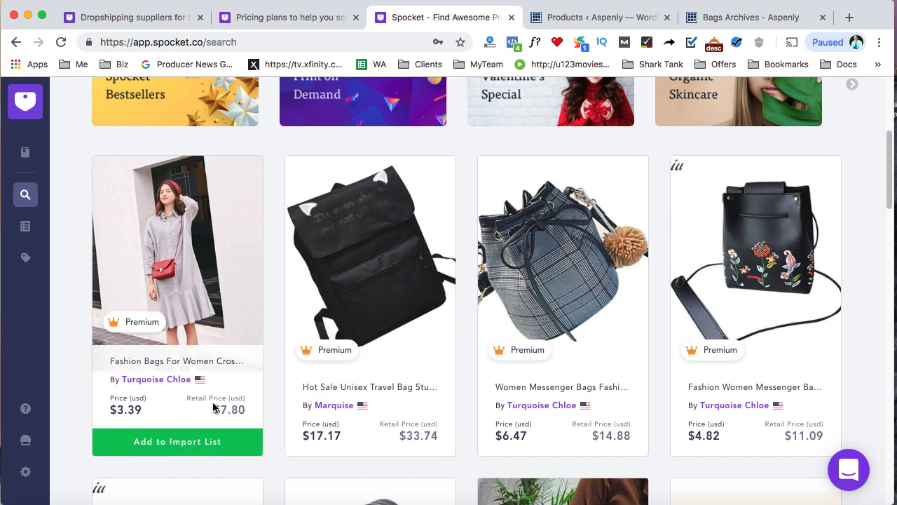
click(188, 443)
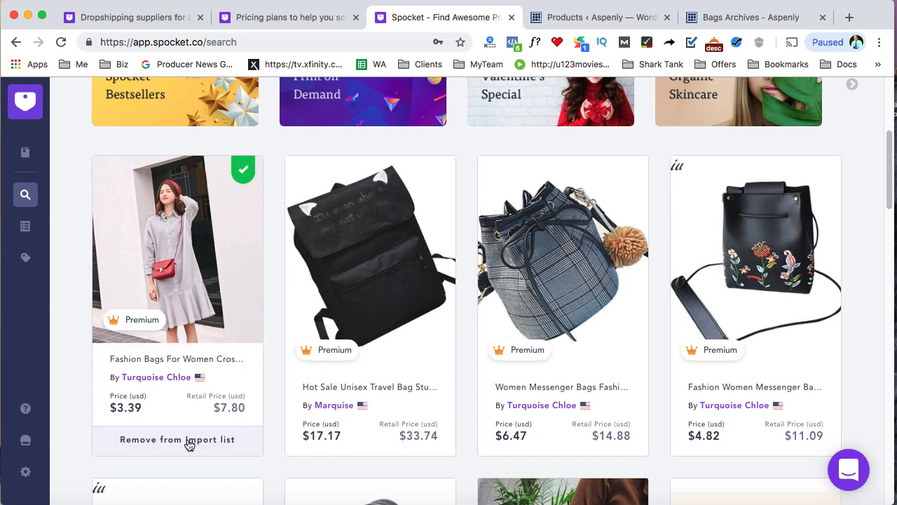
click(374, 440)
click(520, 440)
mouse_move(681, 445)
click(715, 440)
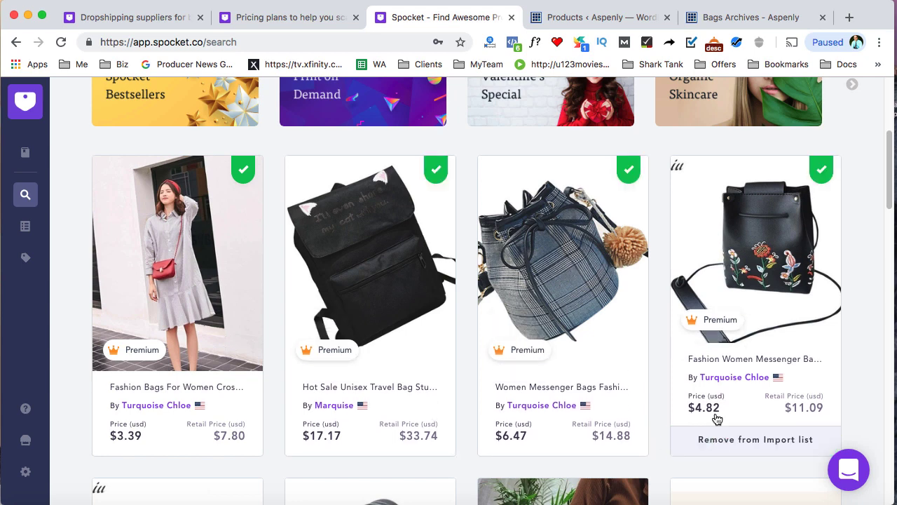
Review the Fashion Bags For Women Crossbody Shoulder Bag's description, processing and shipping times, shipping costs and return policy, then close its details.
mouse_move(192, 178)
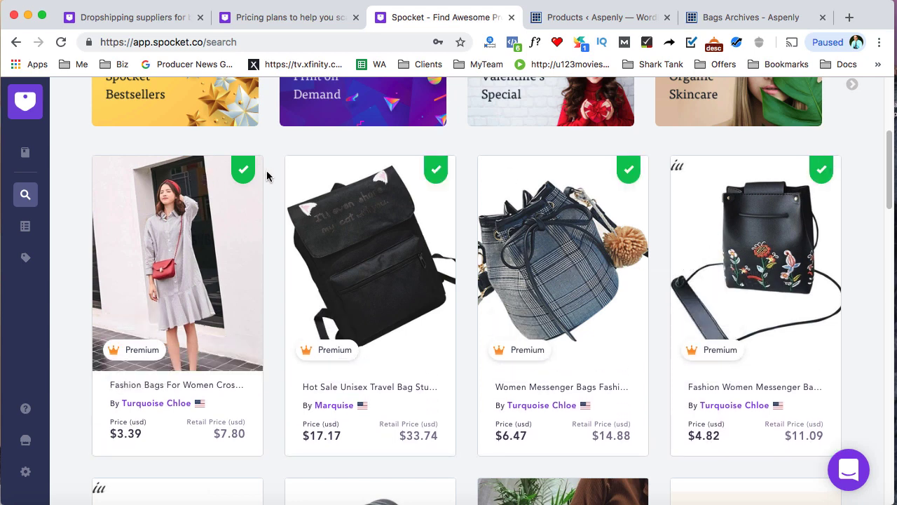
mouse_move(25, 226)
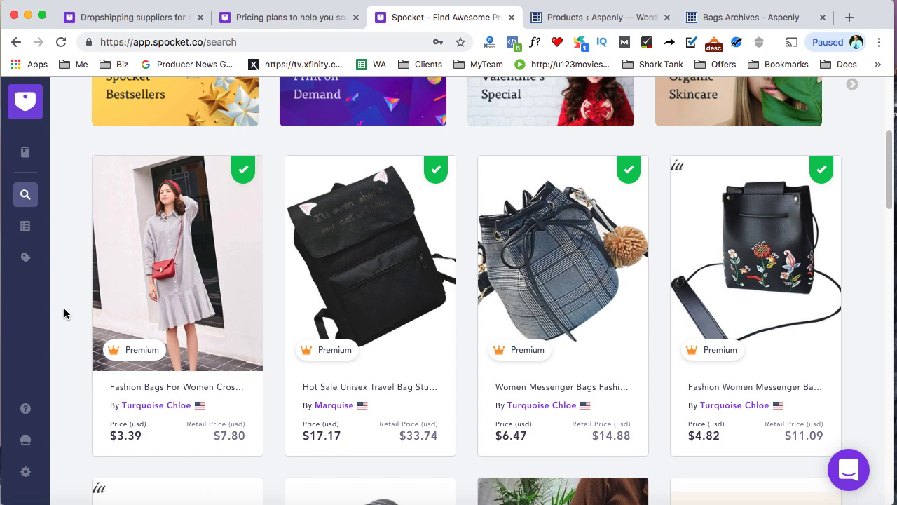
scroll(64, 313, down, 1)
mouse_move(160, 356)
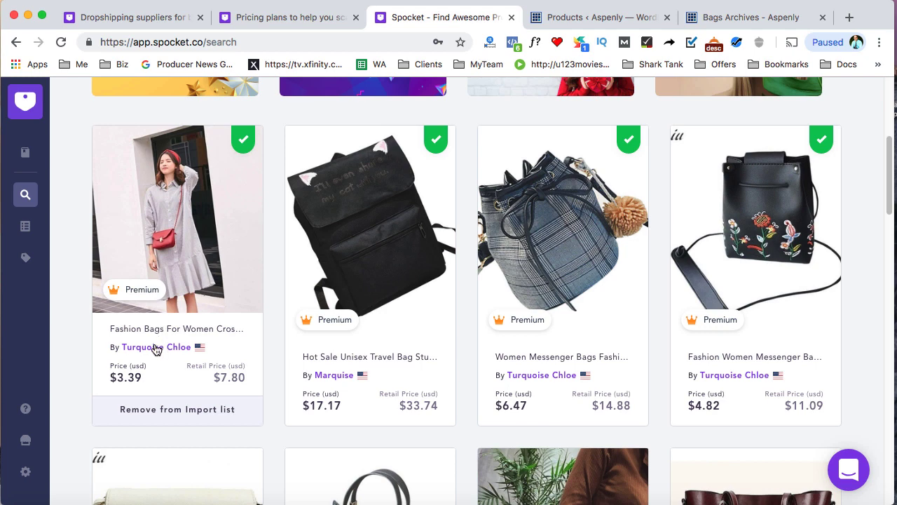
click(180, 297)
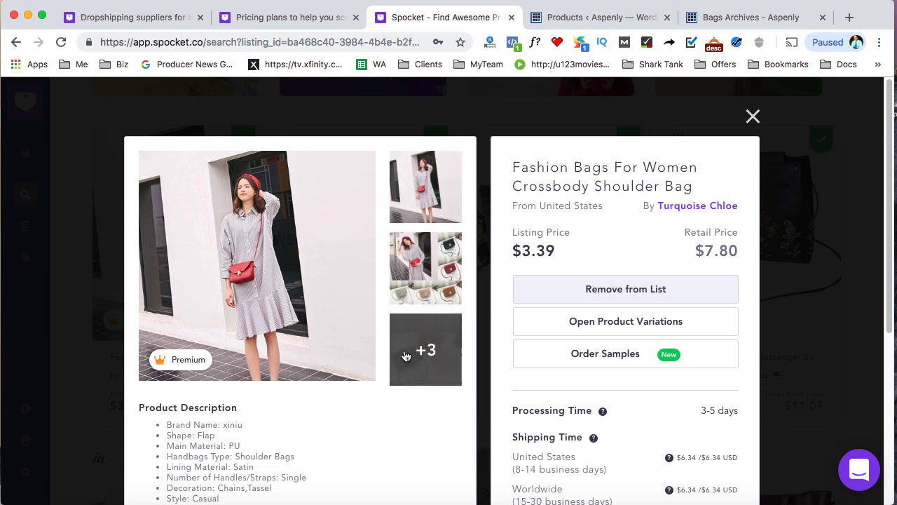
scroll(351, 375, down, 2)
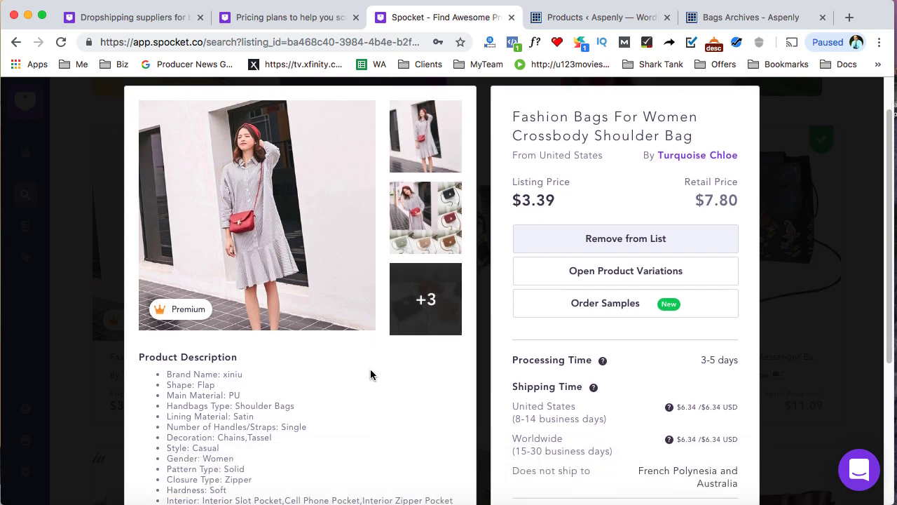
scroll(311, 411, down, 1)
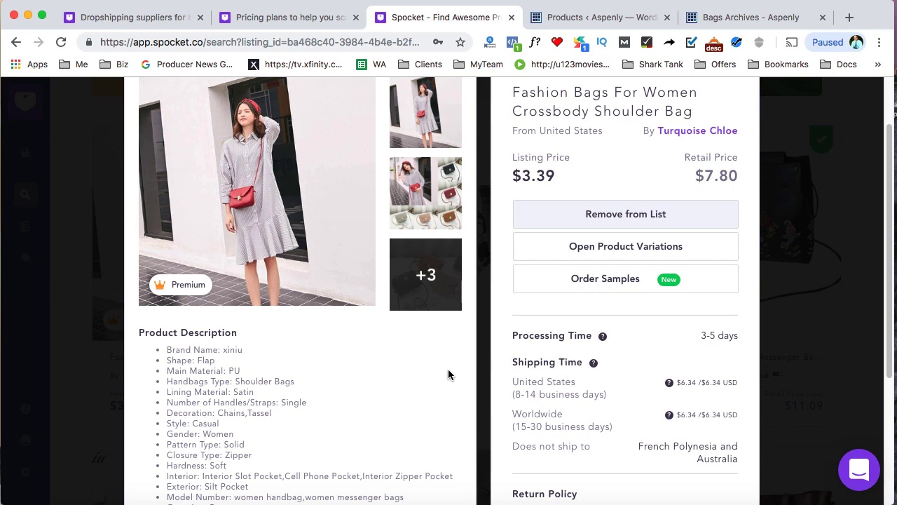
mouse_move(530, 363)
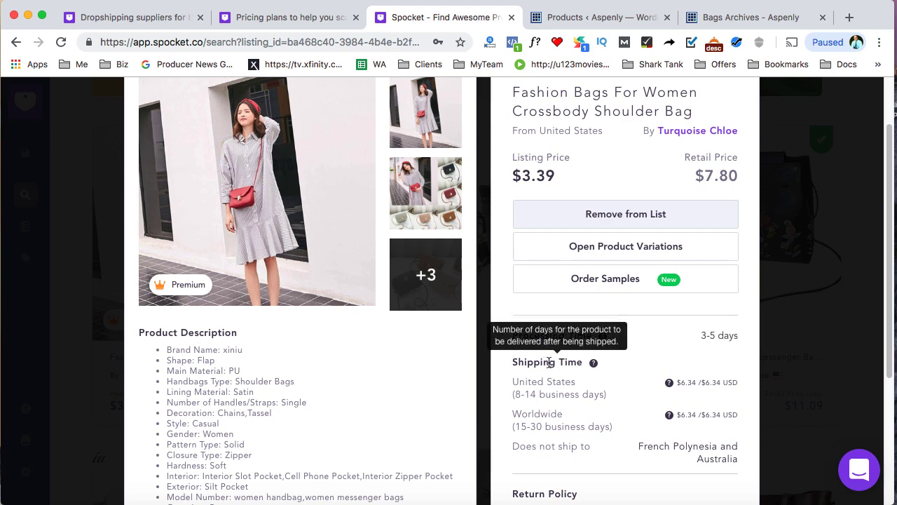
mouse_move(681, 384)
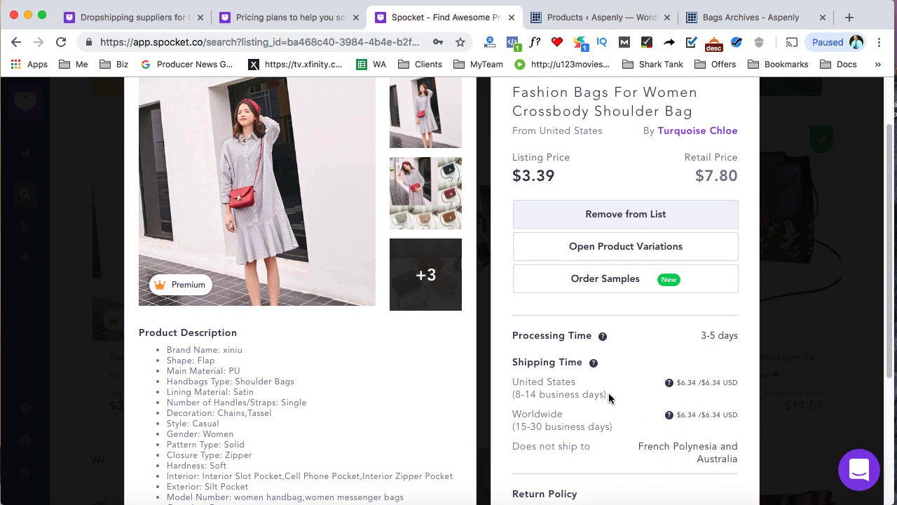
scroll(609, 393, down, 5)
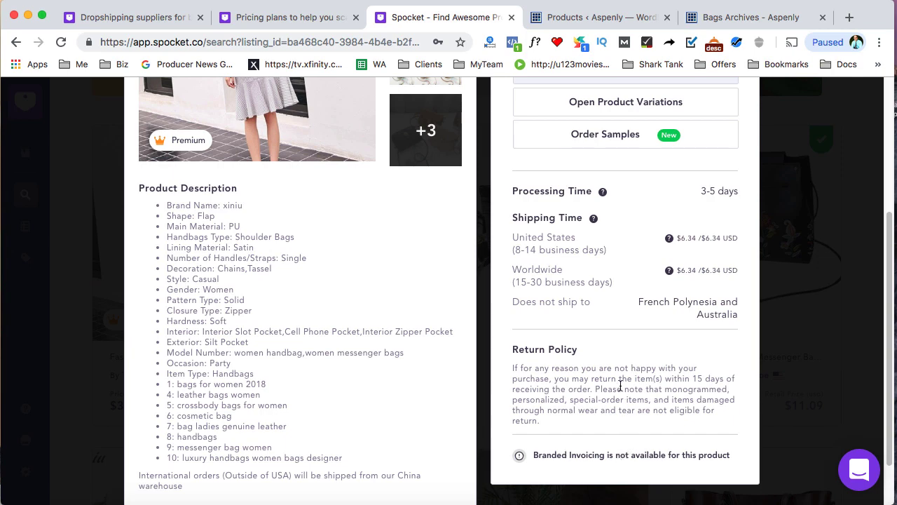
scroll(620, 390, up, 5)
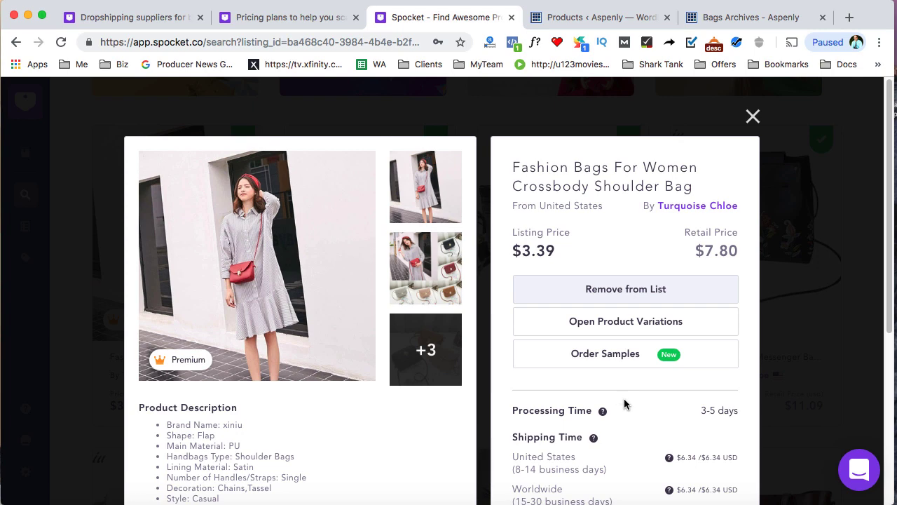
click(753, 117)
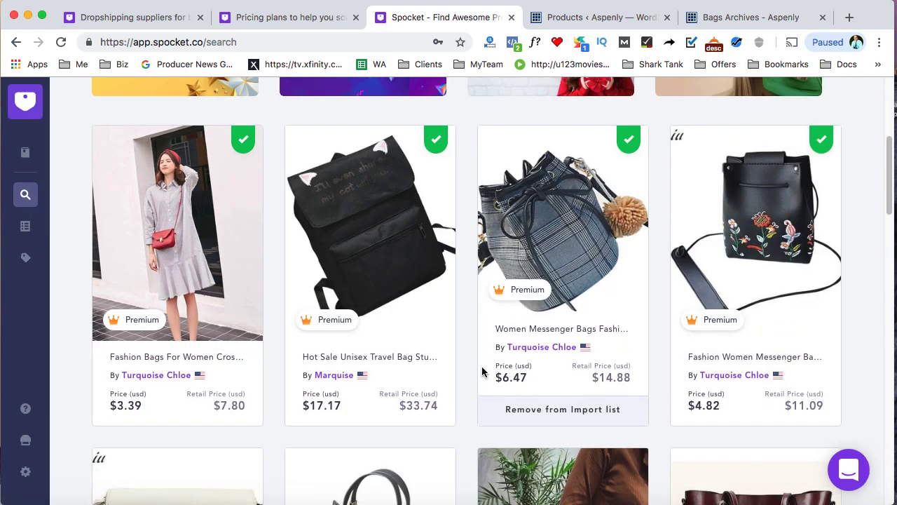
Review the description, shipping times and shipping costs of the Hot Sale Unisex Travel Bag, then close its details.
click(404, 254)
scroll(497, 326, down, 3)
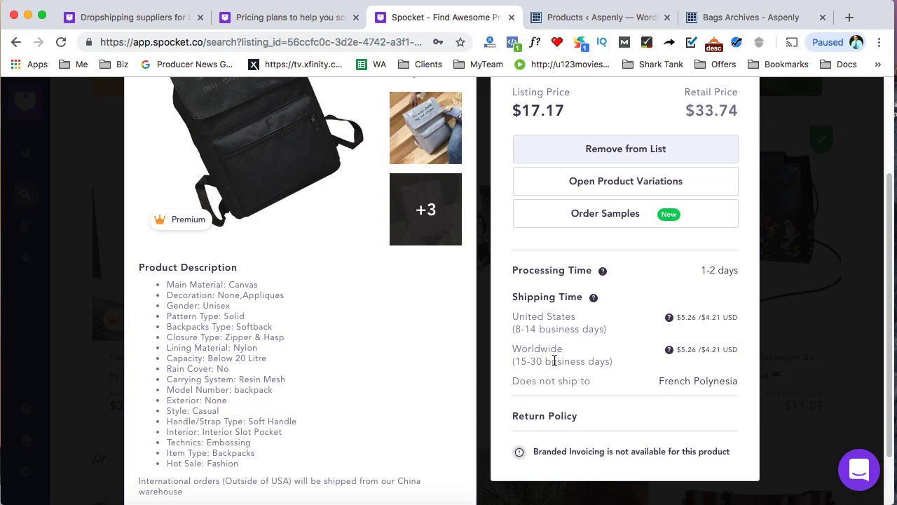
click(781, 349)
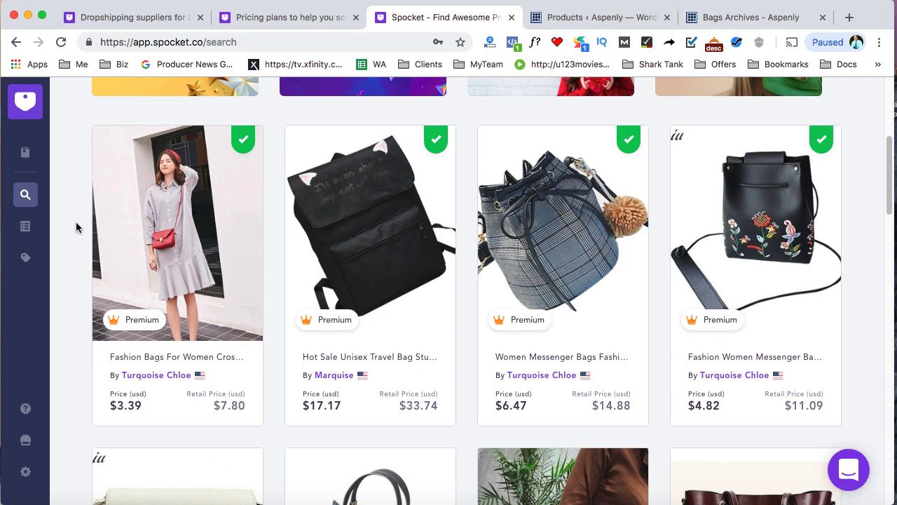
Open the import list and look over the added bags' product name, tags, type and collection fields.
mouse_move(25, 226)
click(25, 227)
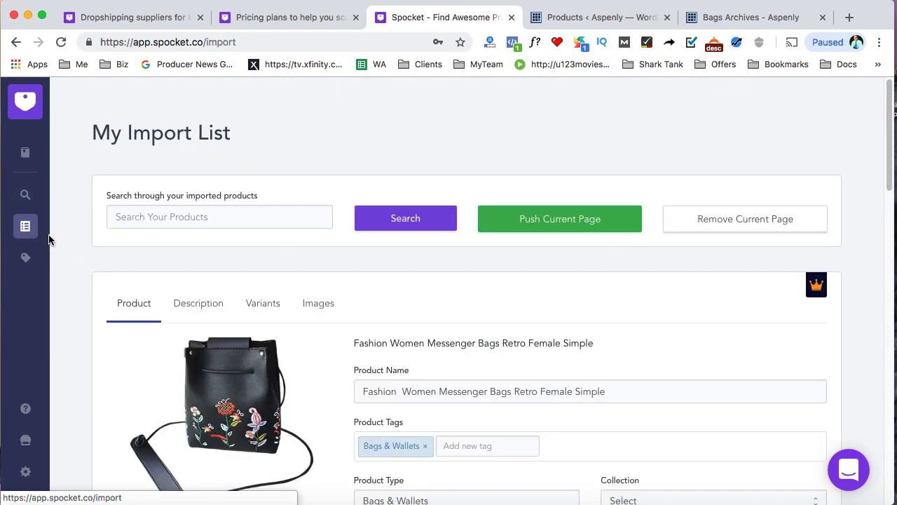
scroll(70, 275, down, 10)
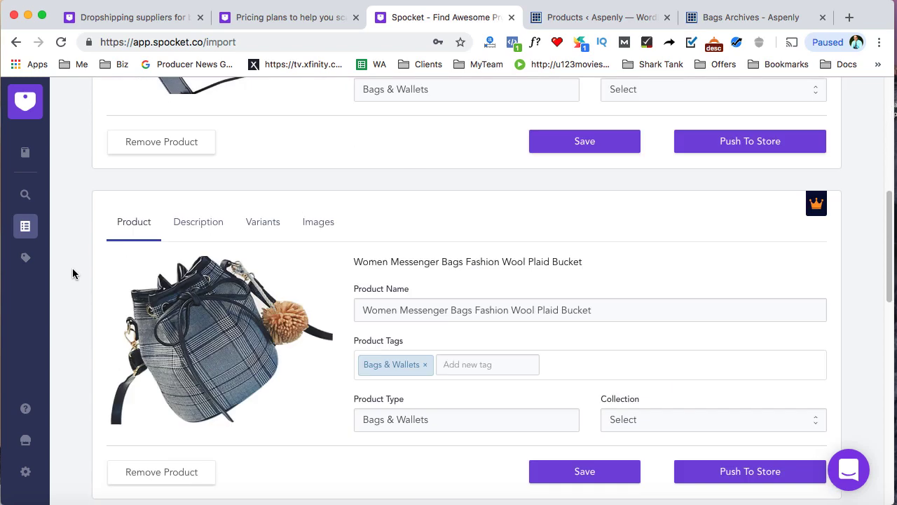
scroll(72, 273, down, 5)
scroll(72, 273, up, 15)
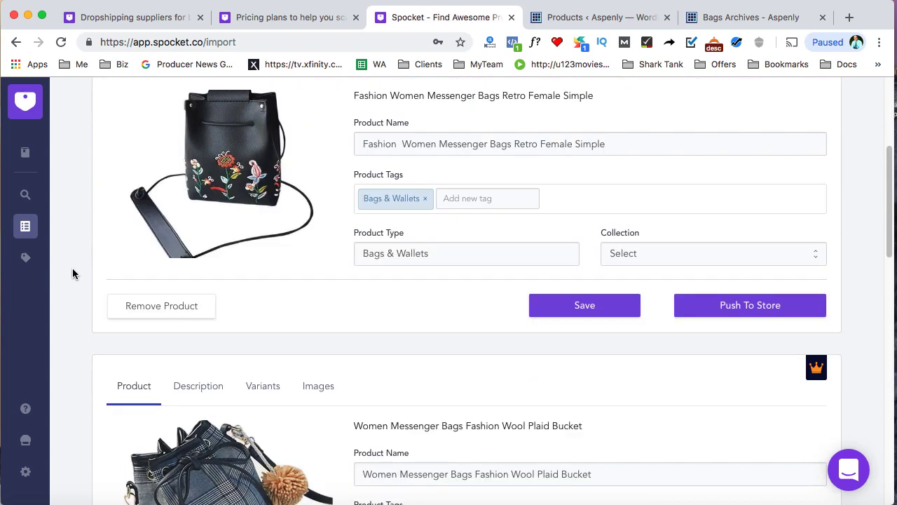
scroll(72, 273, up, 2)
scroll(72, 273, down, 4)
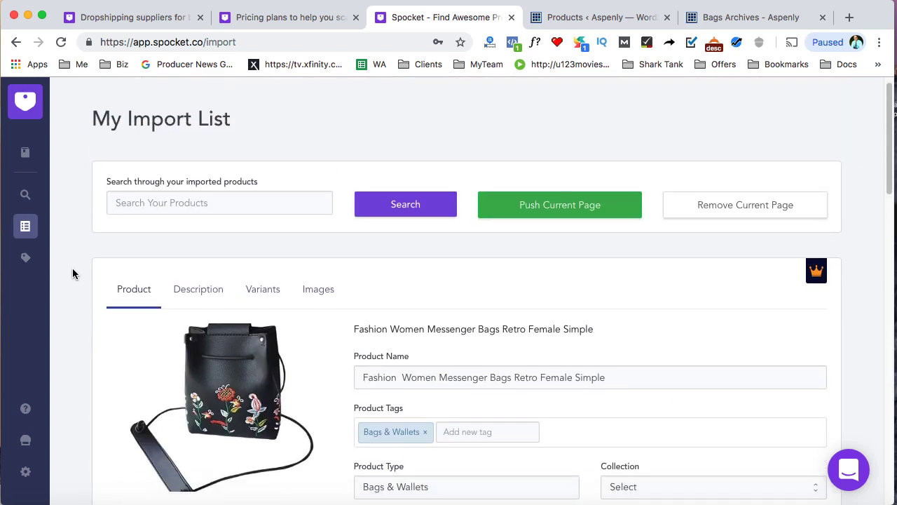
scroll(72, 274, down, 1)
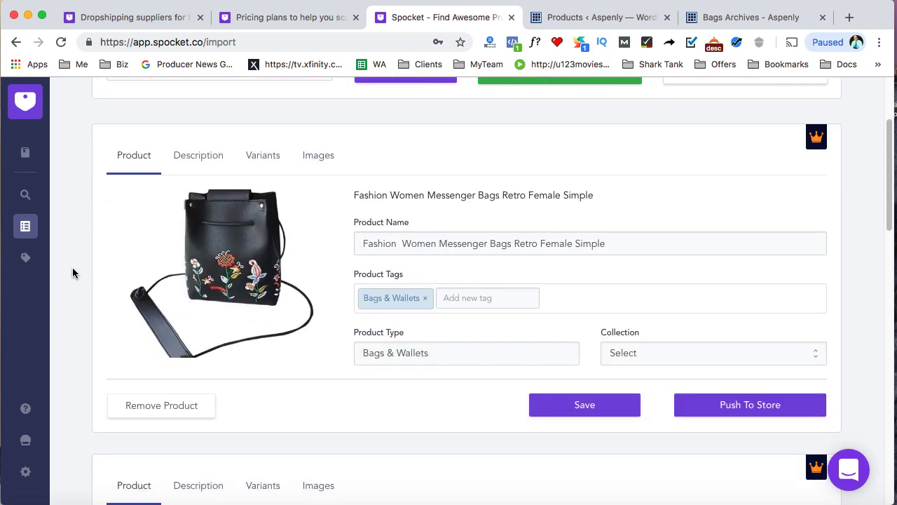
scroll(72, 274, down, 1)
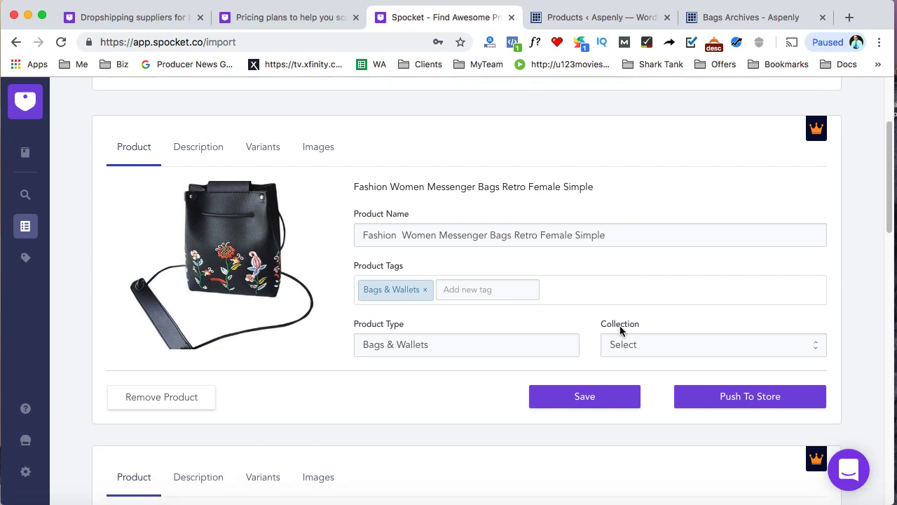
scroll(804, 321, down, 2)
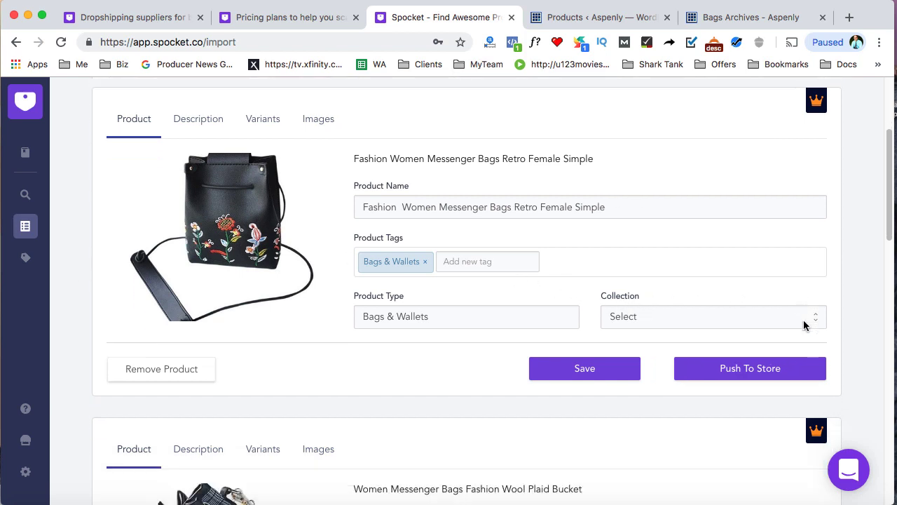
scroll(810, 324, down, 1)
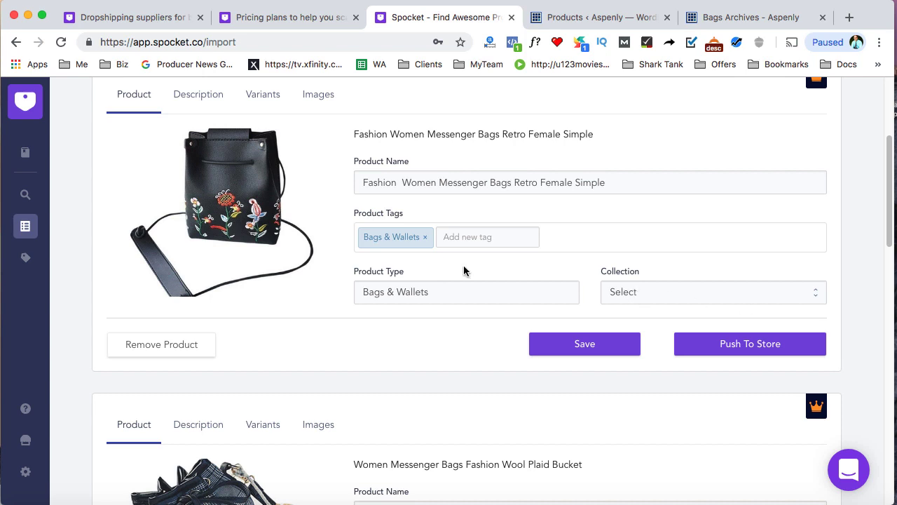
Assign the Fashion Women Messenger Bags Retro Female Simple and Women Messenger Bags Fashion Wool Plaid Bucket products to the Bags collection.
click(634, 292)
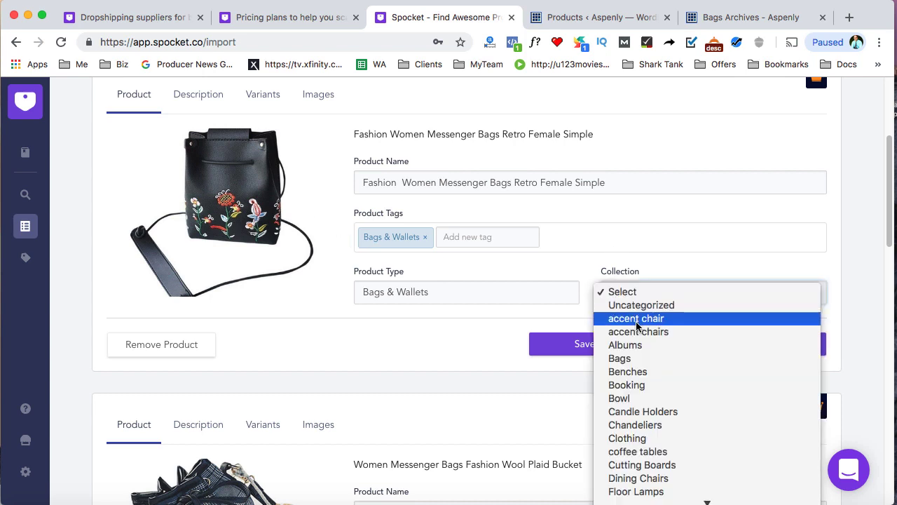
click(631, 359)
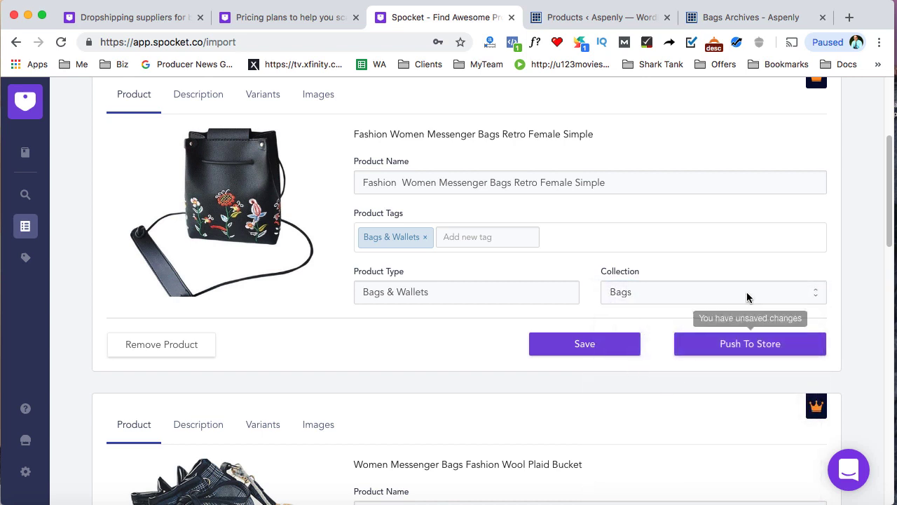
scroll(749, 293, up, 1)
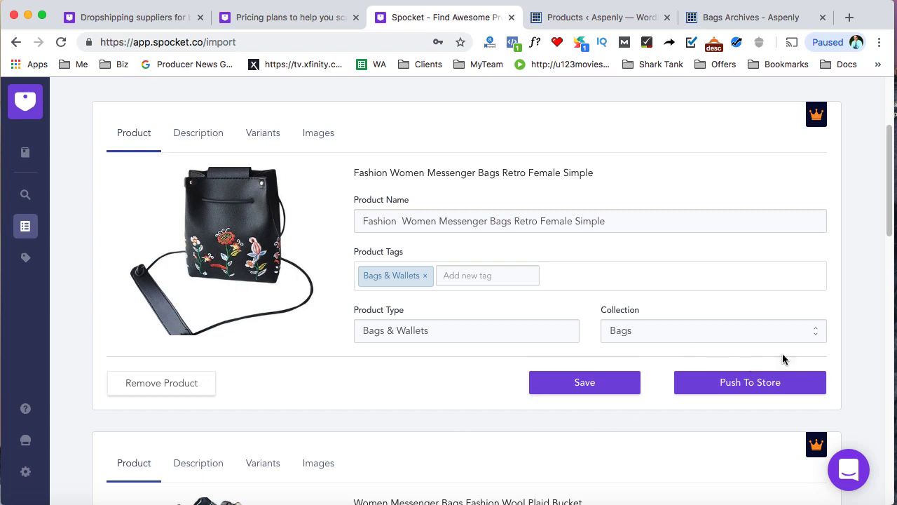
scroll(847, 337, down, 6)
scroll(847, 337, up, 3)
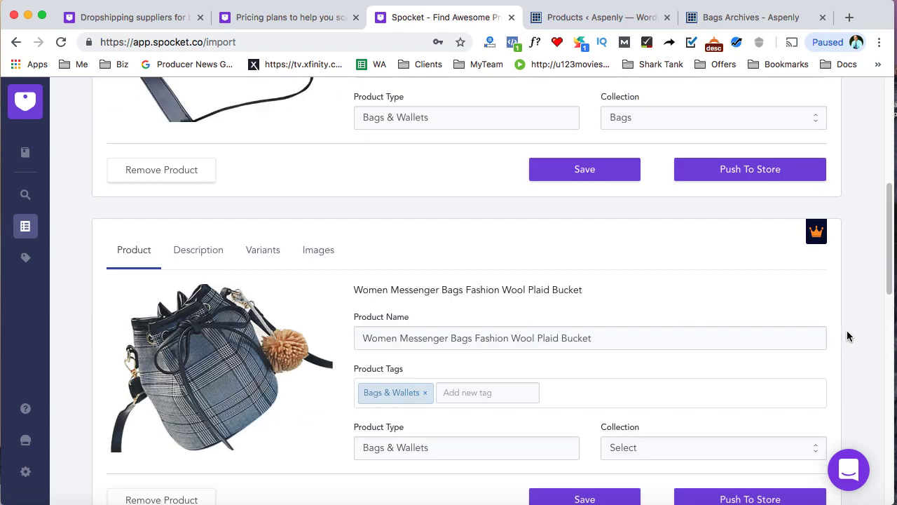
scroll(847, 337, down, 2)
click(675, 370)
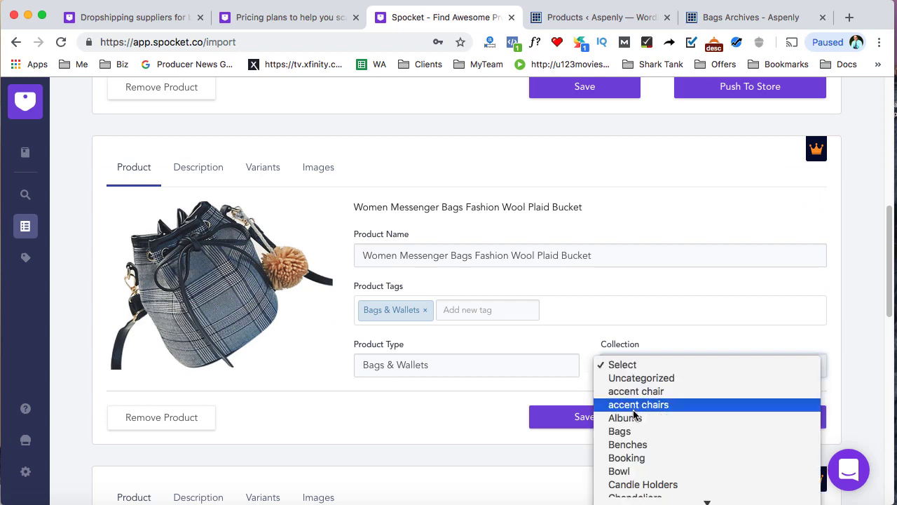
click(632, 432)
Assign the Hot Sale Unisex Travel Bag and the Fashion Bags For Women Crossbody Shoulder Bag to the Bags collection.
scroll(645, 421, down, 6)
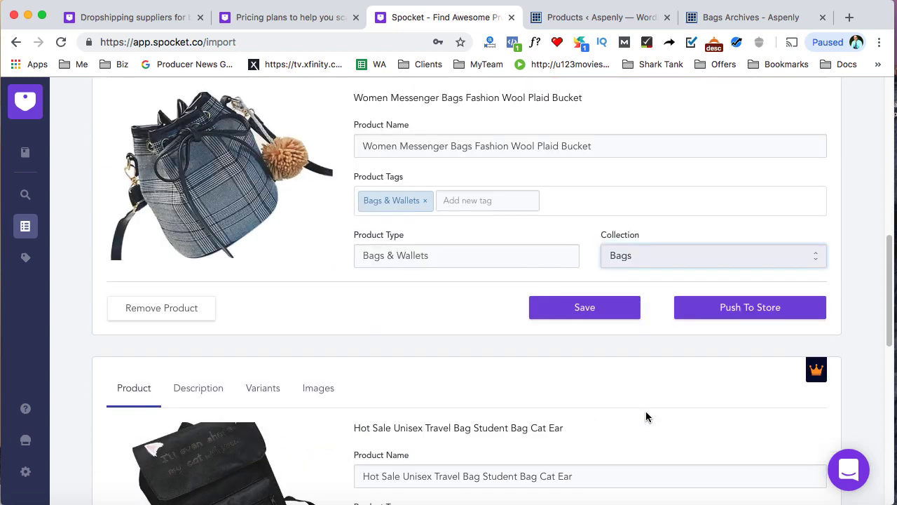
scroll(645, 417, down, 4)
click(641, 362)
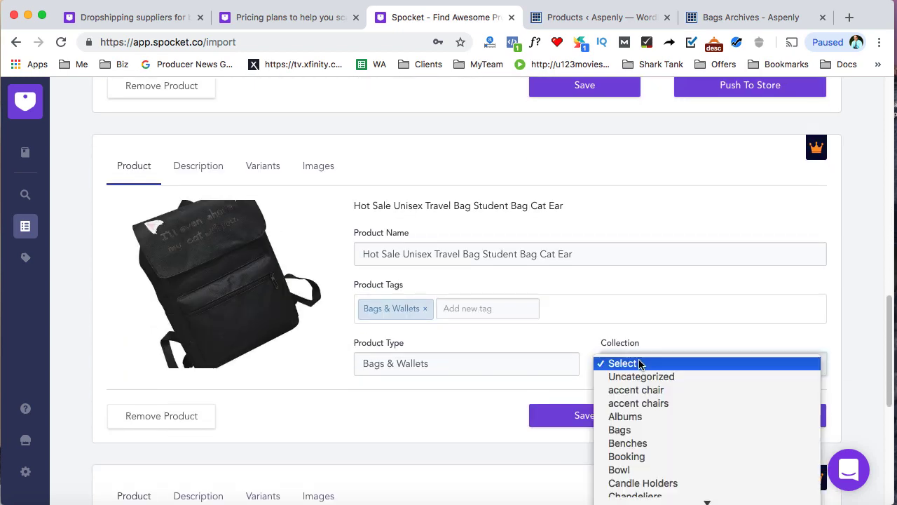
click(633, 430)
scroll(636, 421, down, 10)
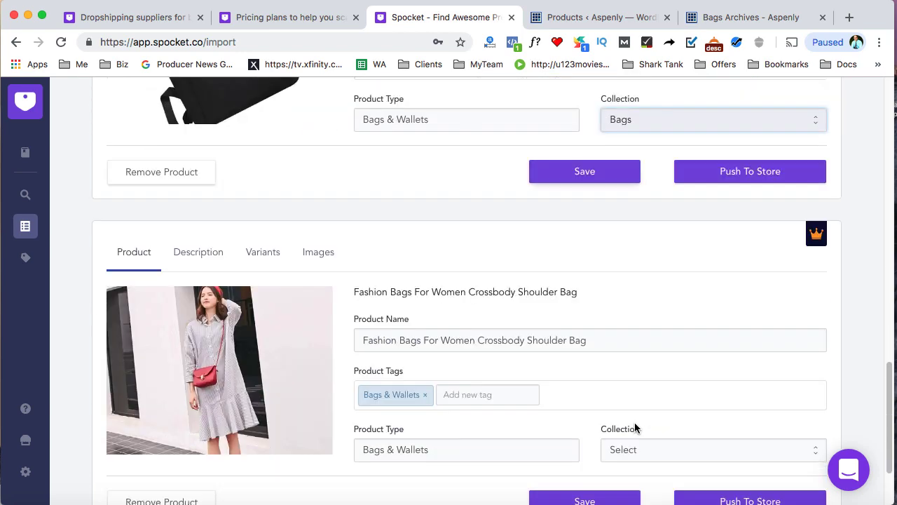
click(640, 356)
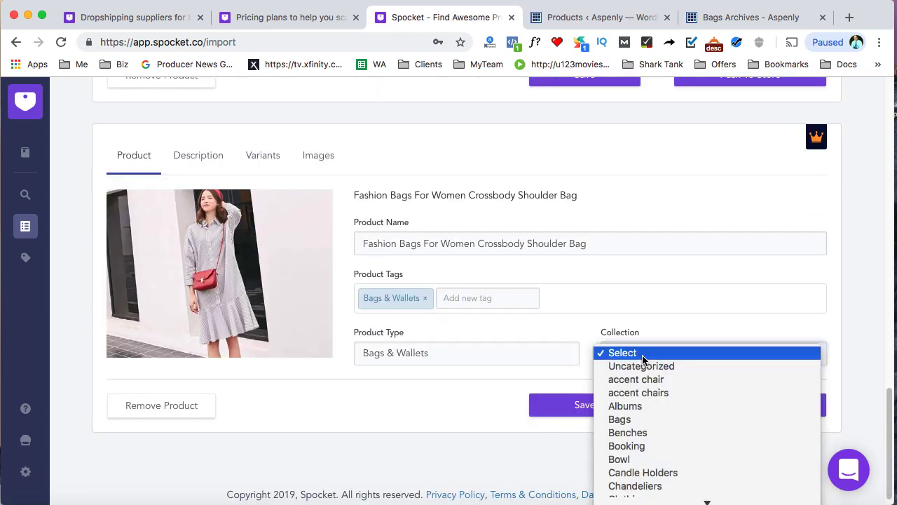
click(631, 419)
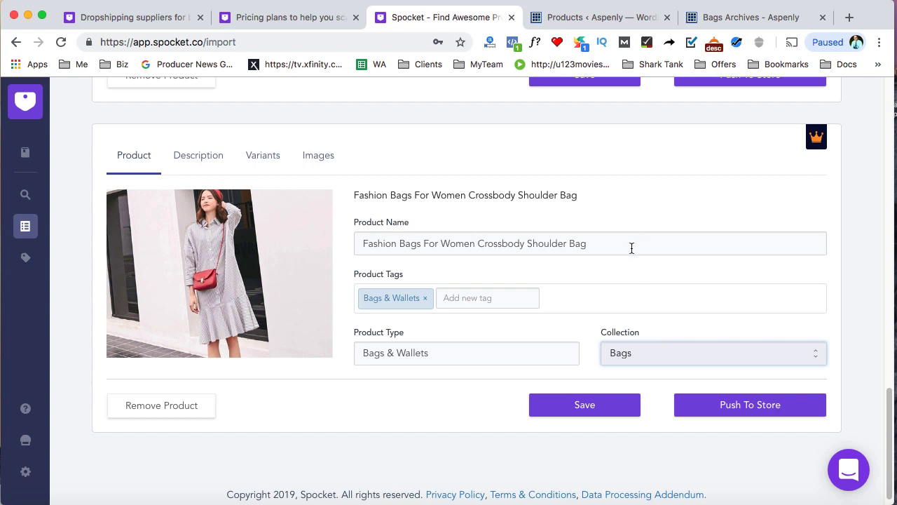
Switch to the WordPress product list, choose the Edit bulk action without applying it, and return to the Spocket import list.
scroll(635, 333, up, 20)
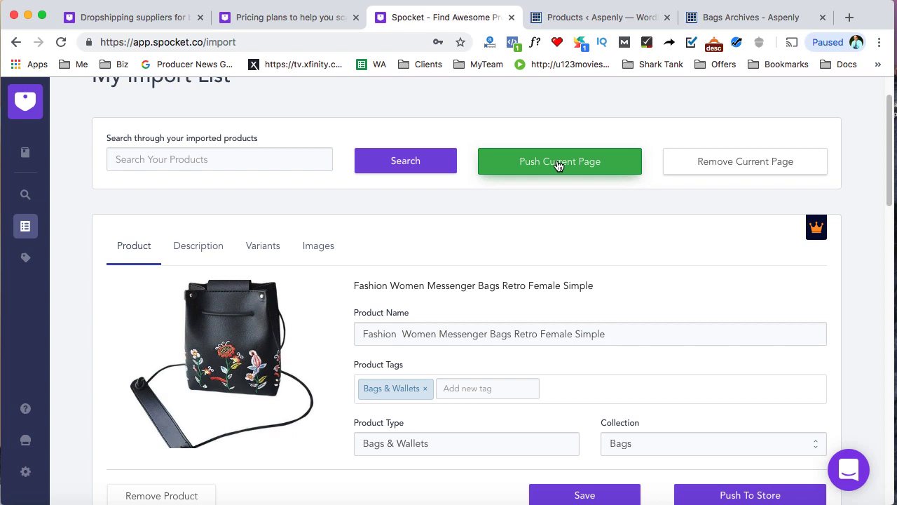
click(564, 19)
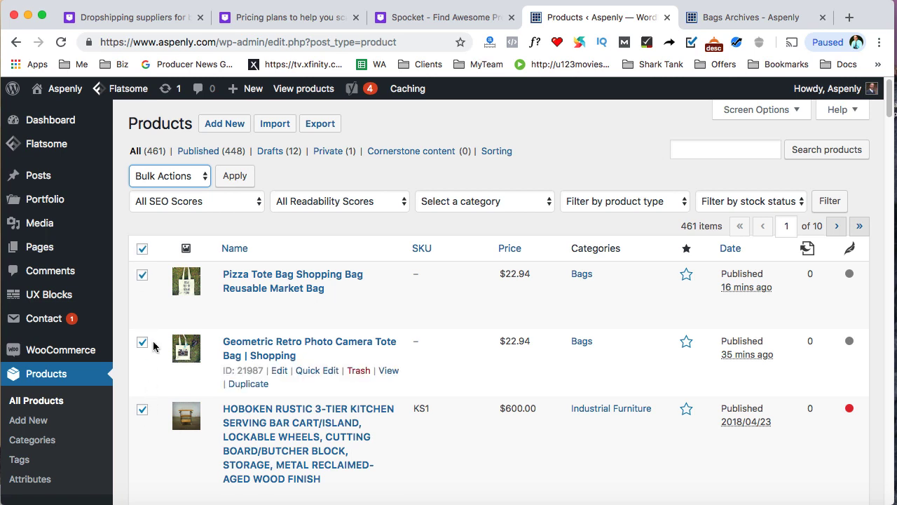
click(203, 182)
click(184, 192)
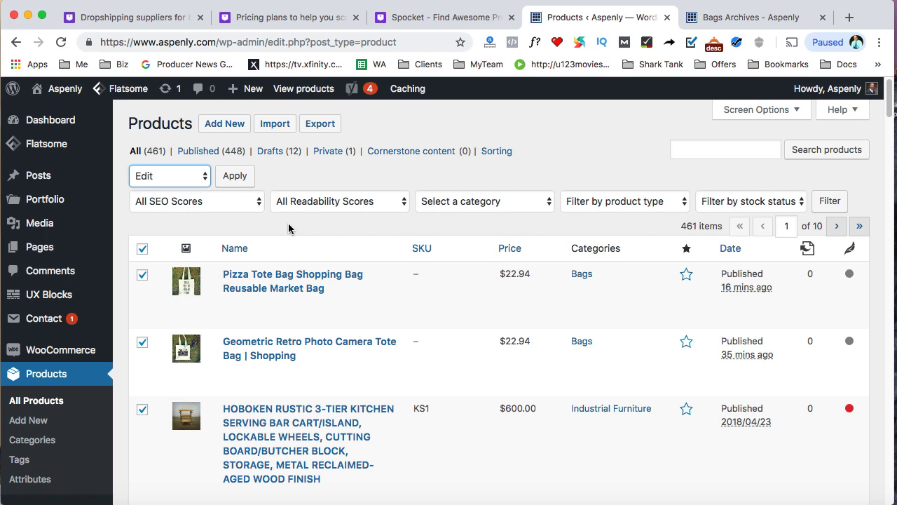
click(422, 25)
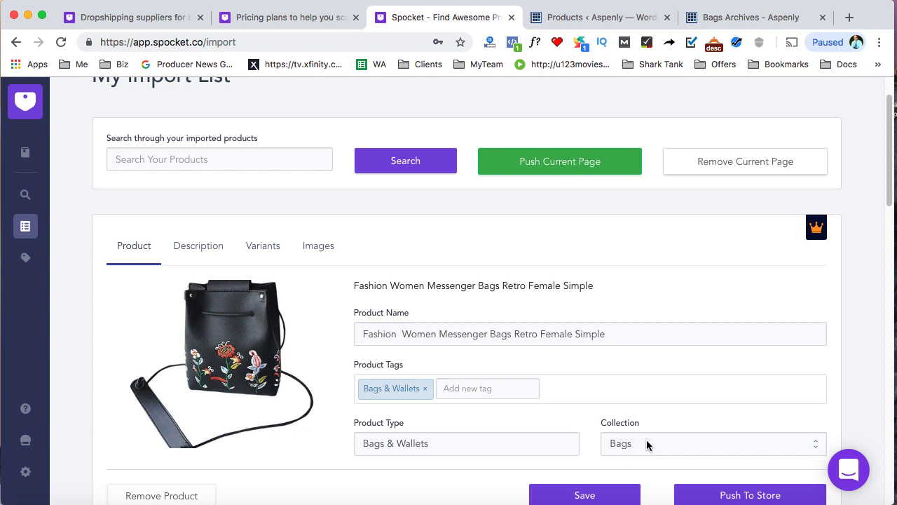
Push all products on the current import list page to the store and confirm the push.
scroll(645, 421, up, 1)
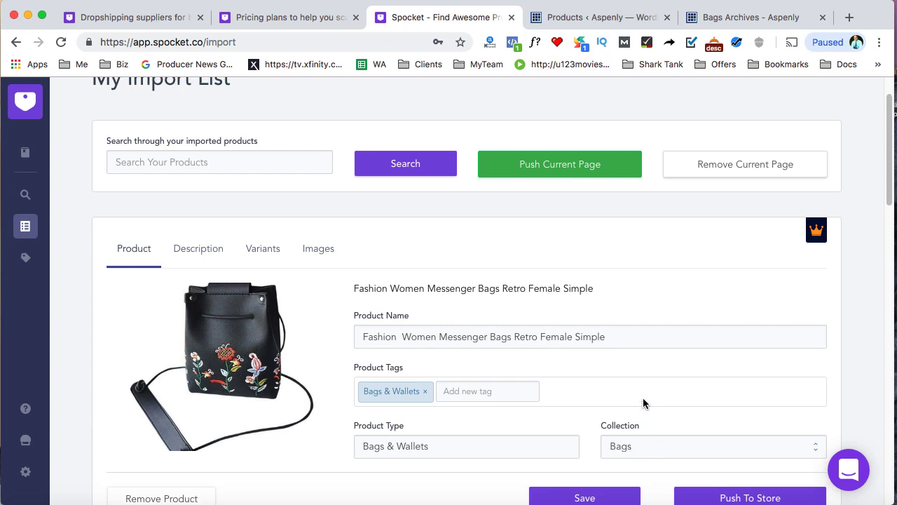
click(551, 168)
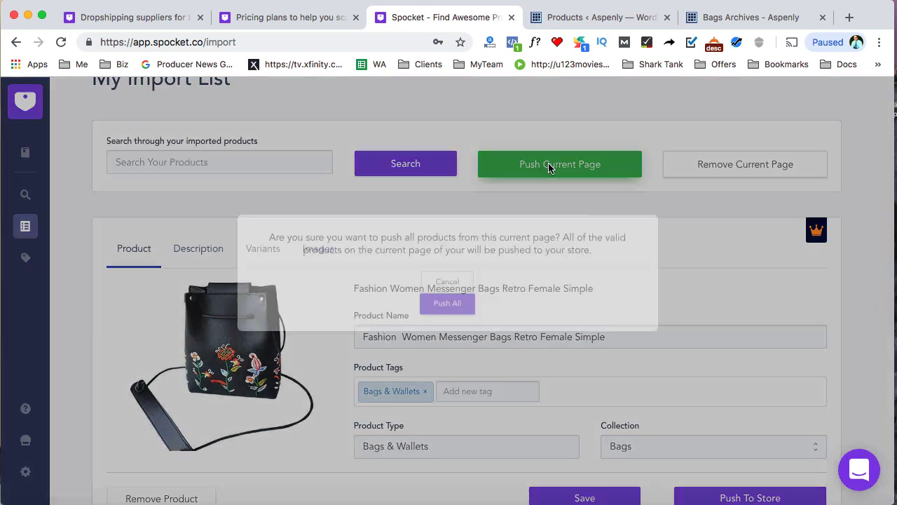
click(447, 322)
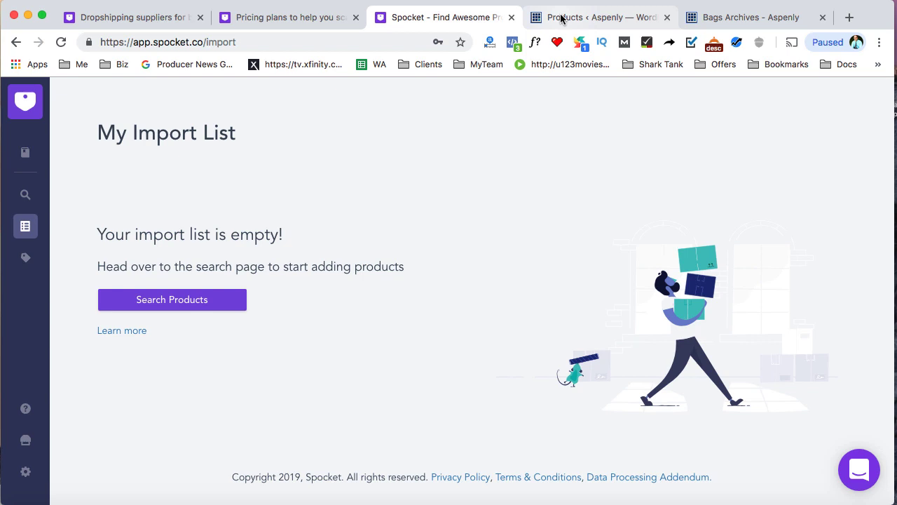
Reload the WordPress product list and the Aspenly store's Bags category page to check the imported bags.
click(561, 19)
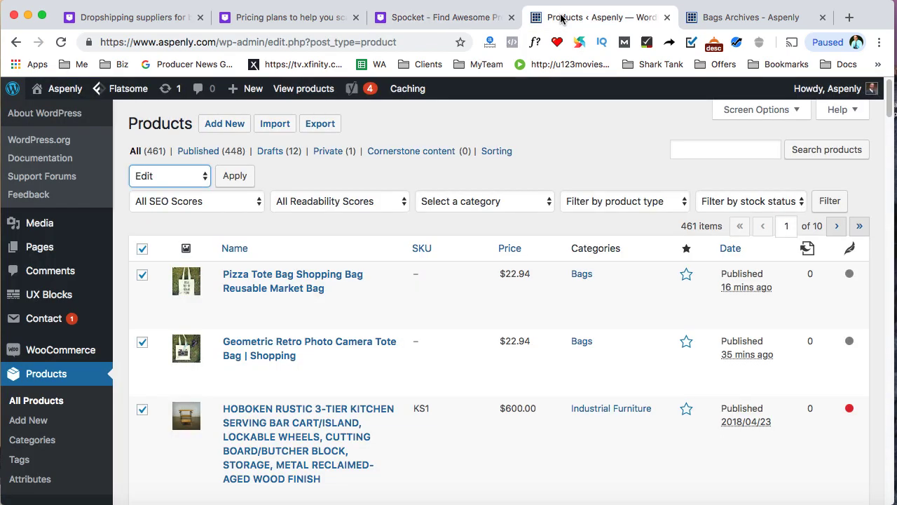
click(61, 42)
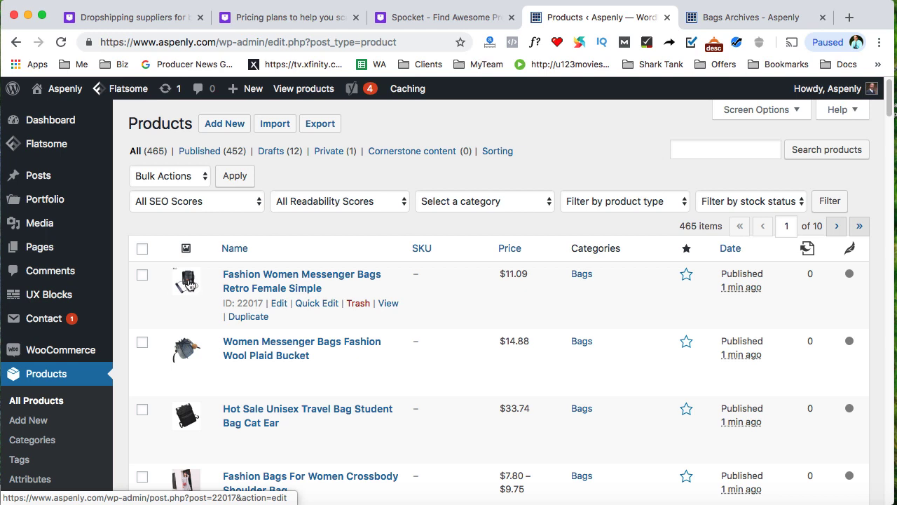
click(723, 20)
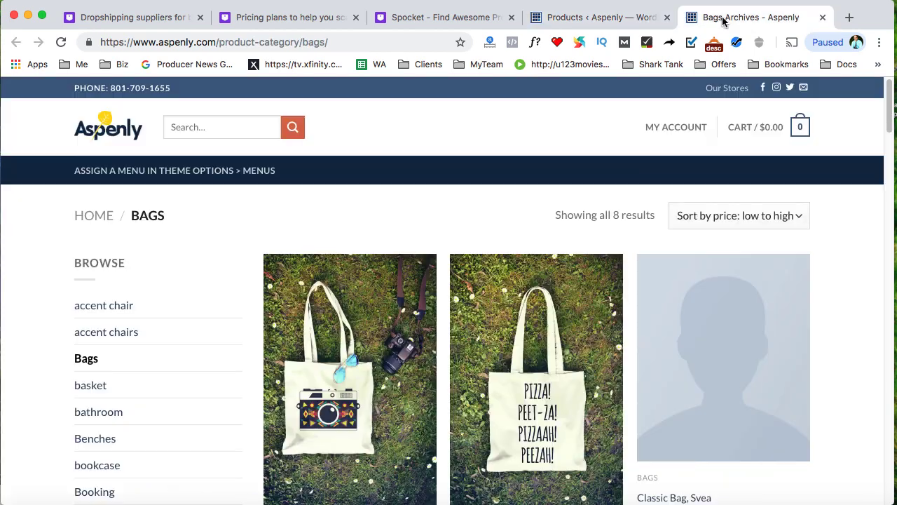
click(61, 42)
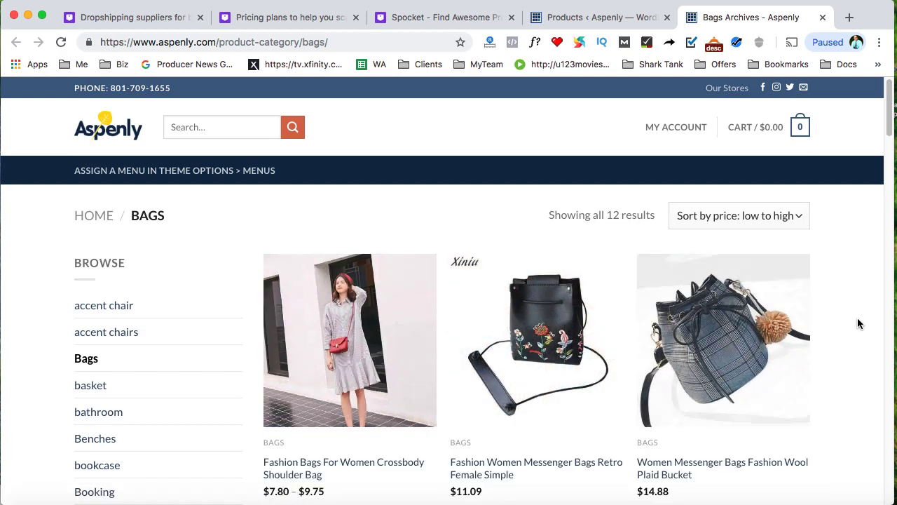
scroll(859, 324, down, 4)
scroll(859, 323, up, 2)
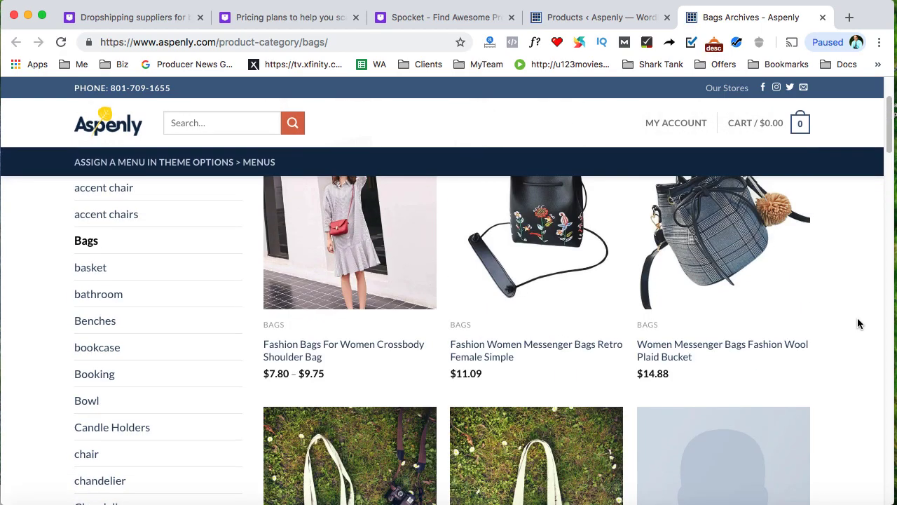
scroll(860, 323, up, 1)
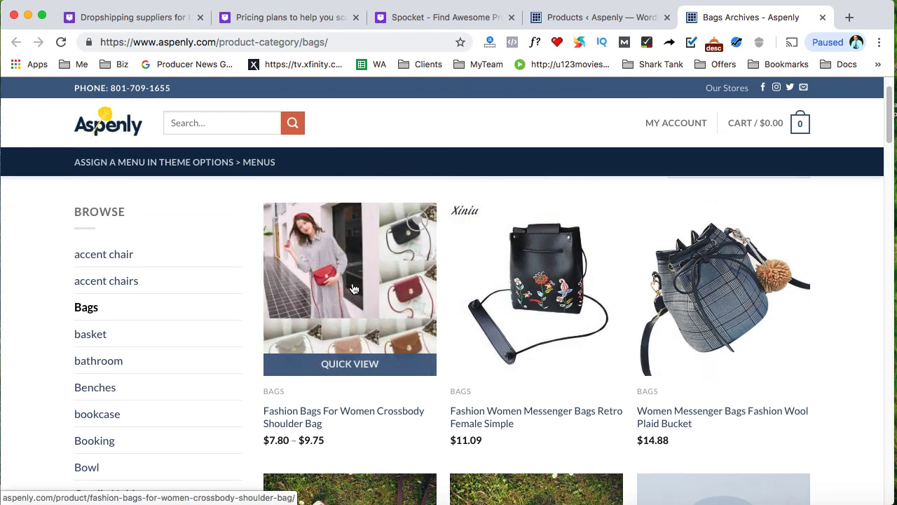
Open the store page of the Fashion Bags For Women Crossbody Shoulder Bag and review its price and color option.
click(352, 288)
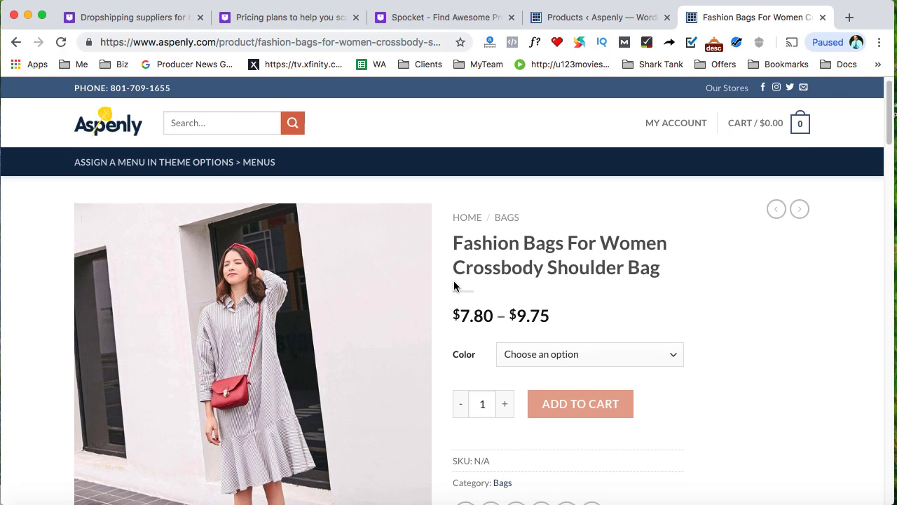
scroll(455, 286, down, 2)
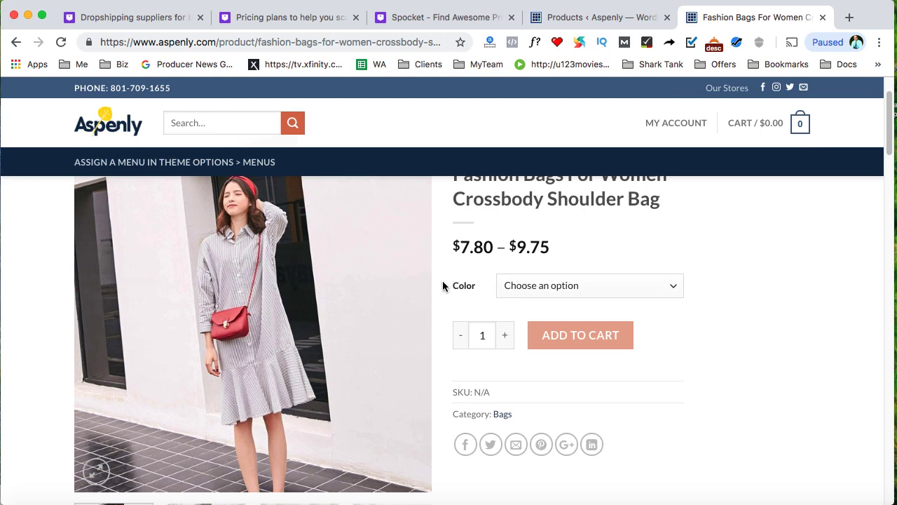
scroll(443, 280, down, 1)
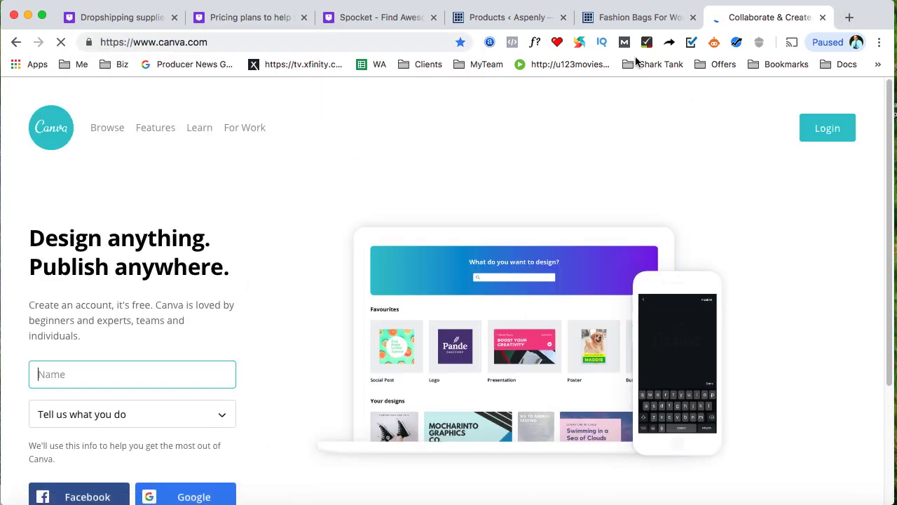
Return from Canva to the crossbody shoulder bag's store page and examine its main product image.
click(627, 17)
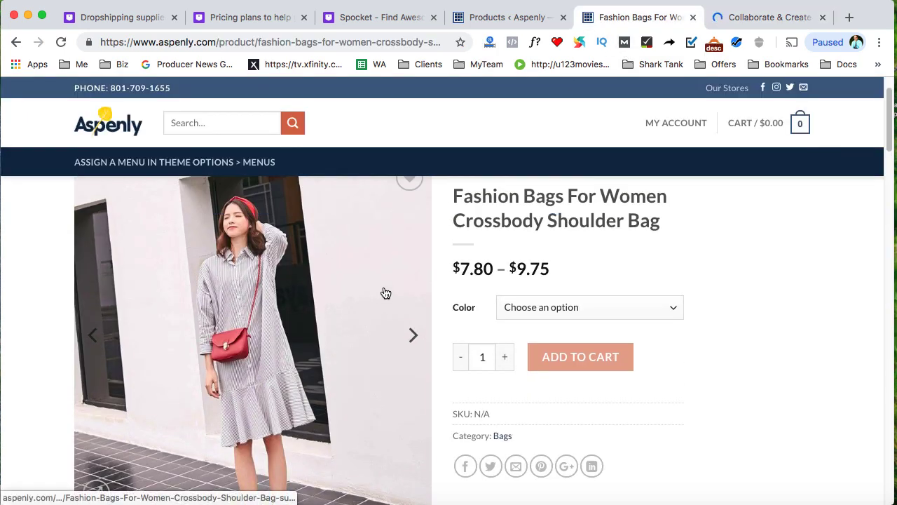
scroll(383, 292, up, 2)
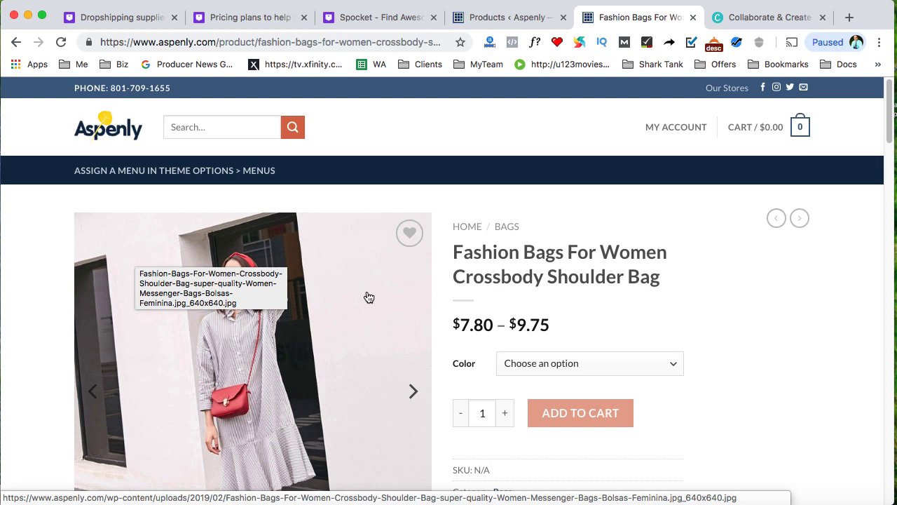
scroll(373, 306, down, 1)
scroll(372, 306, down, 1)
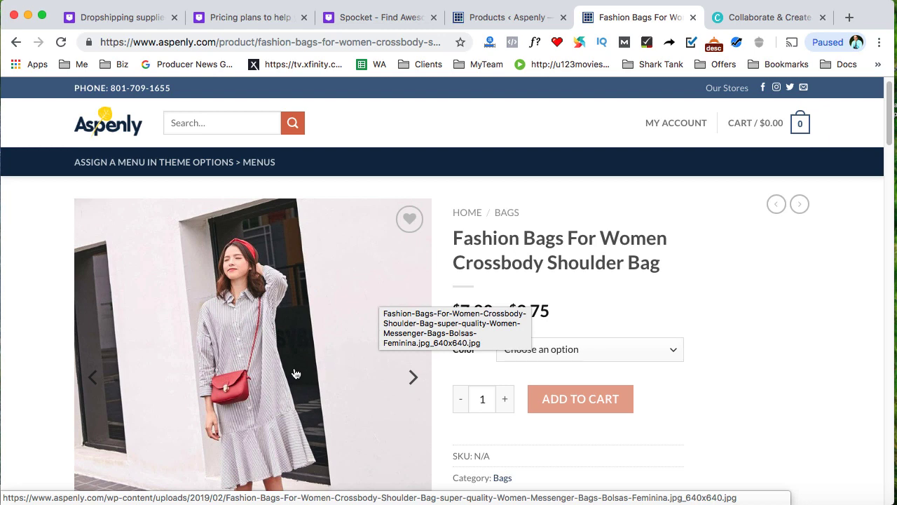
scroll(330, 288, down, 1)
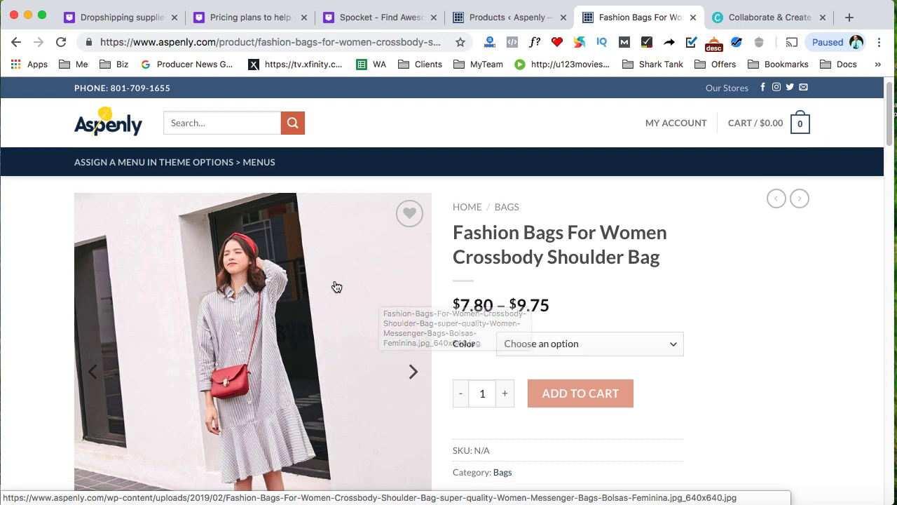